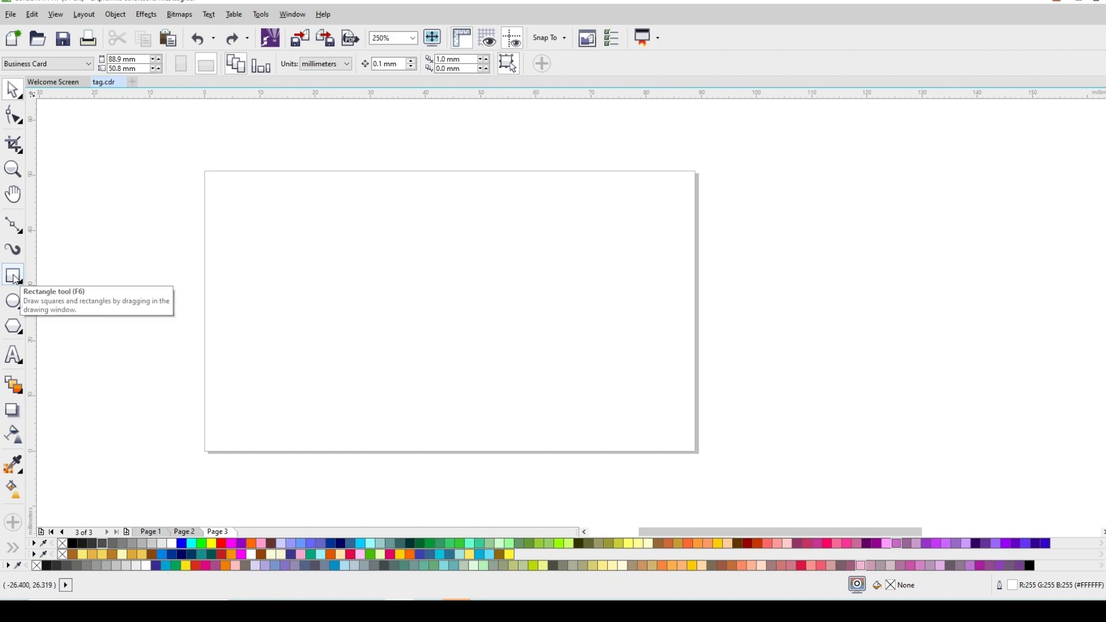
- Create a rectangle covering the whole business card page and fill it black
double_click(16, 279)
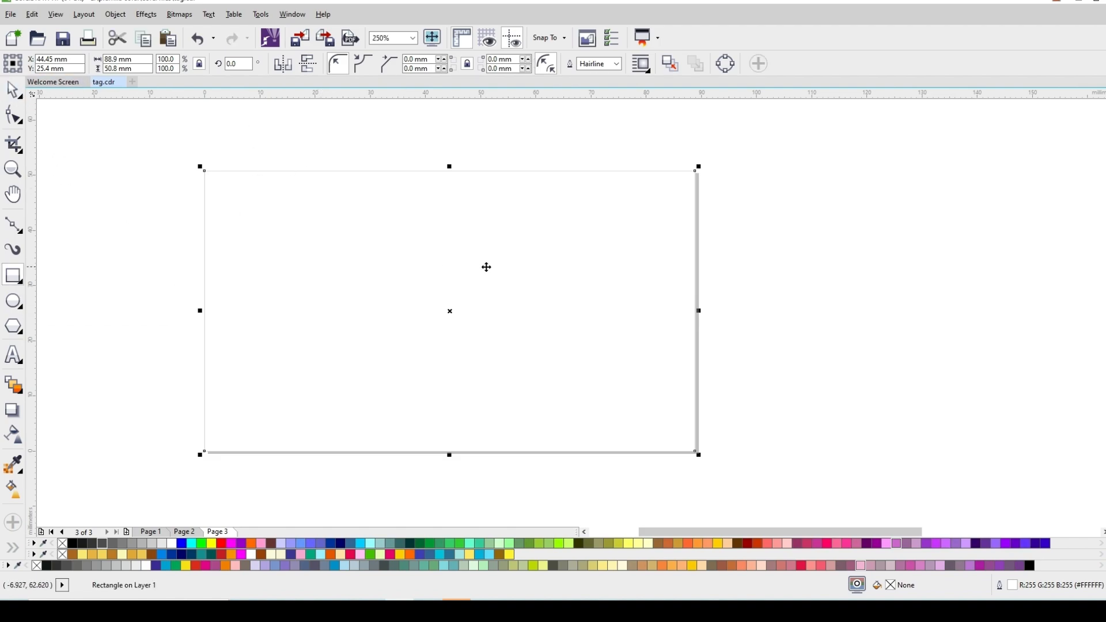
key("space")
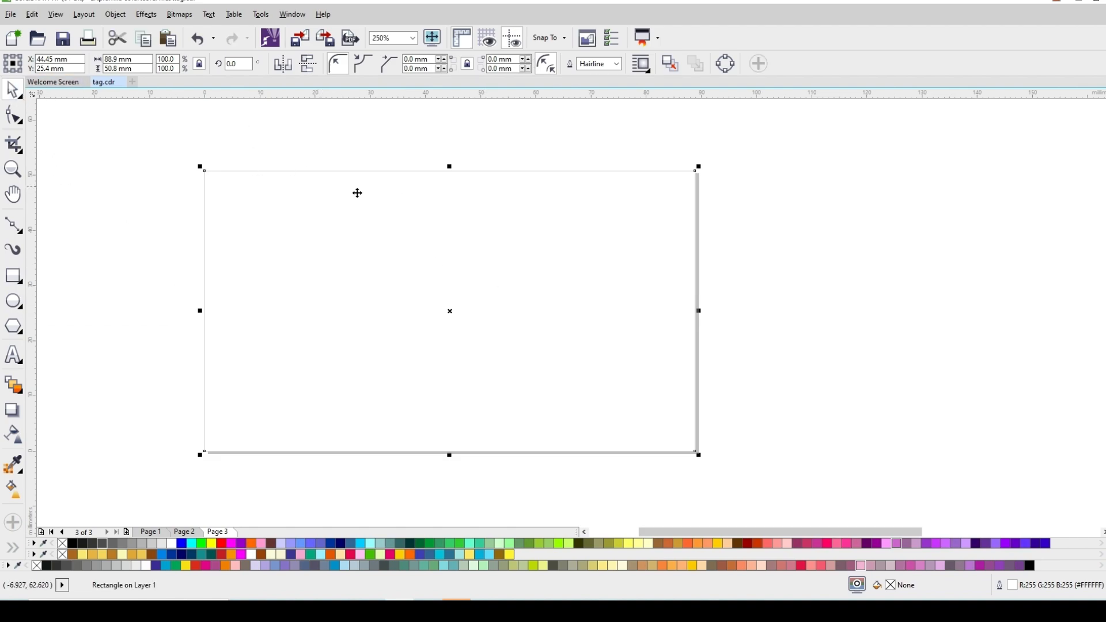
left_click(77, 548)
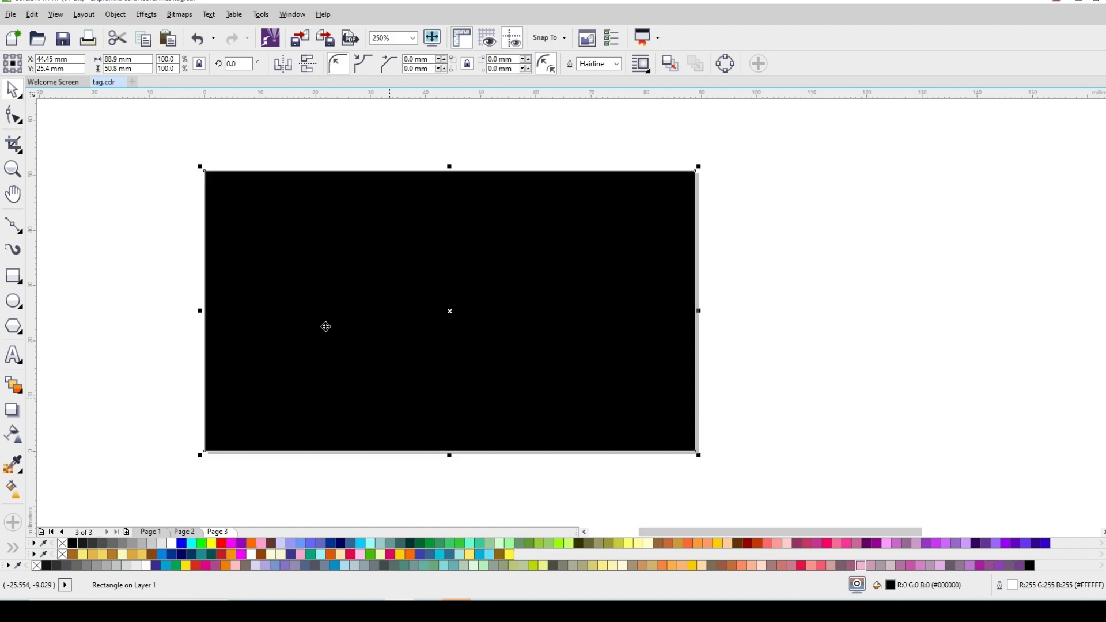
scroll(175, 272, "up", 1)
scroll(317, 272, "down", 1)
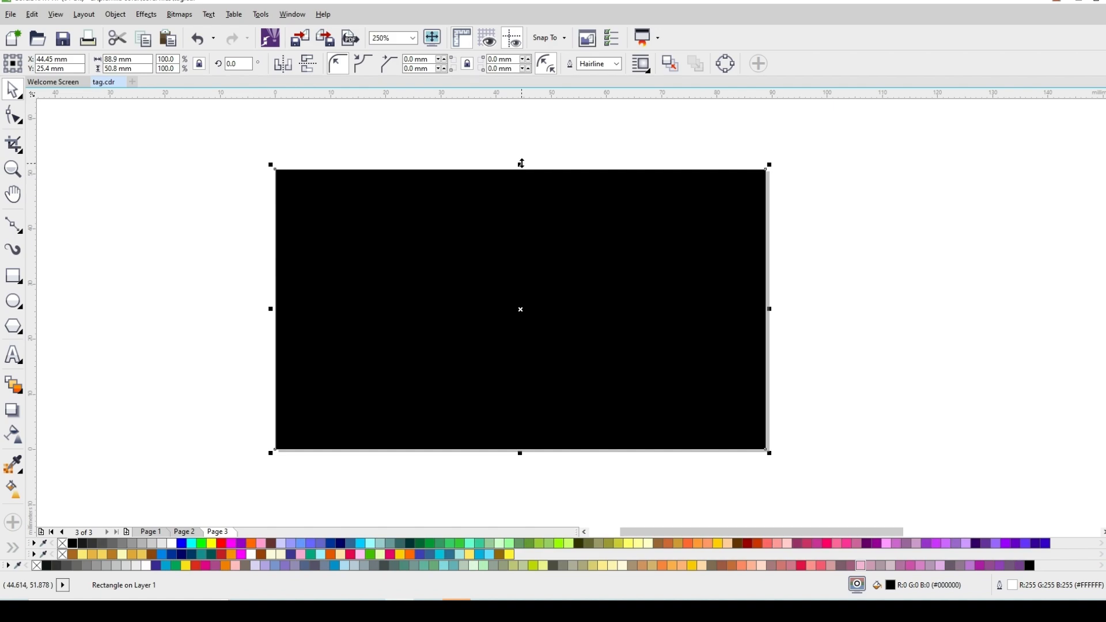
- Make two scaled copies of the black rectangle: a vertically centered band about 34 mm high and a strip about 20 mm wide along the right edge
left_click_drag(522, 163, 524, 210)
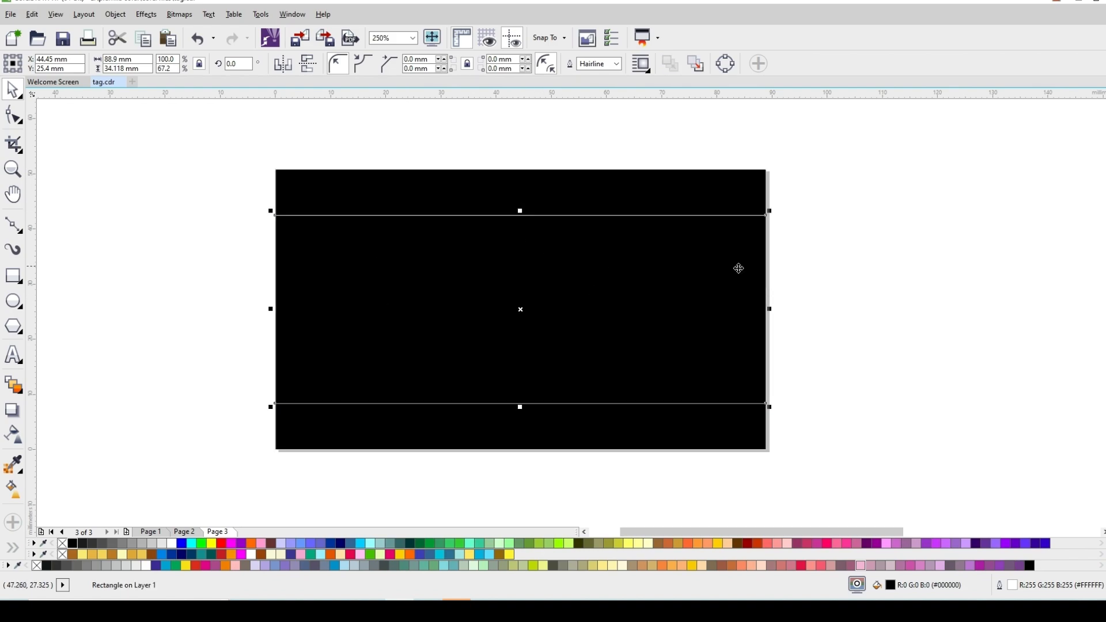
key("Escape")
left_click(297, 187)
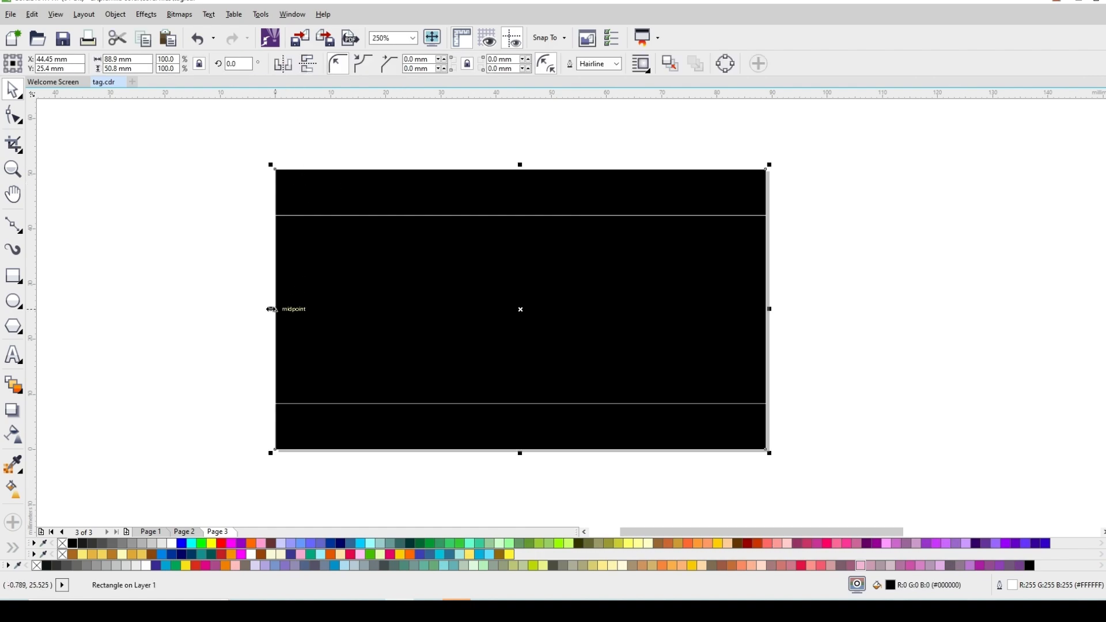
left_click_drag(290, 308, 655, 313)
scroll(757, 271, "up", 2)
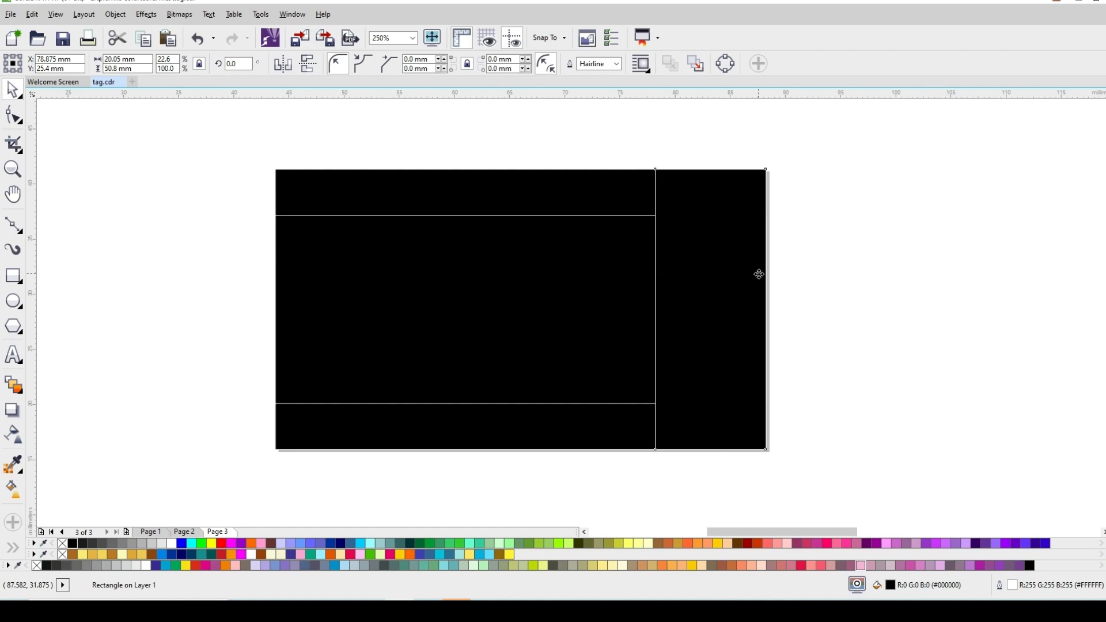
scroll(426, 208, "down", 2)
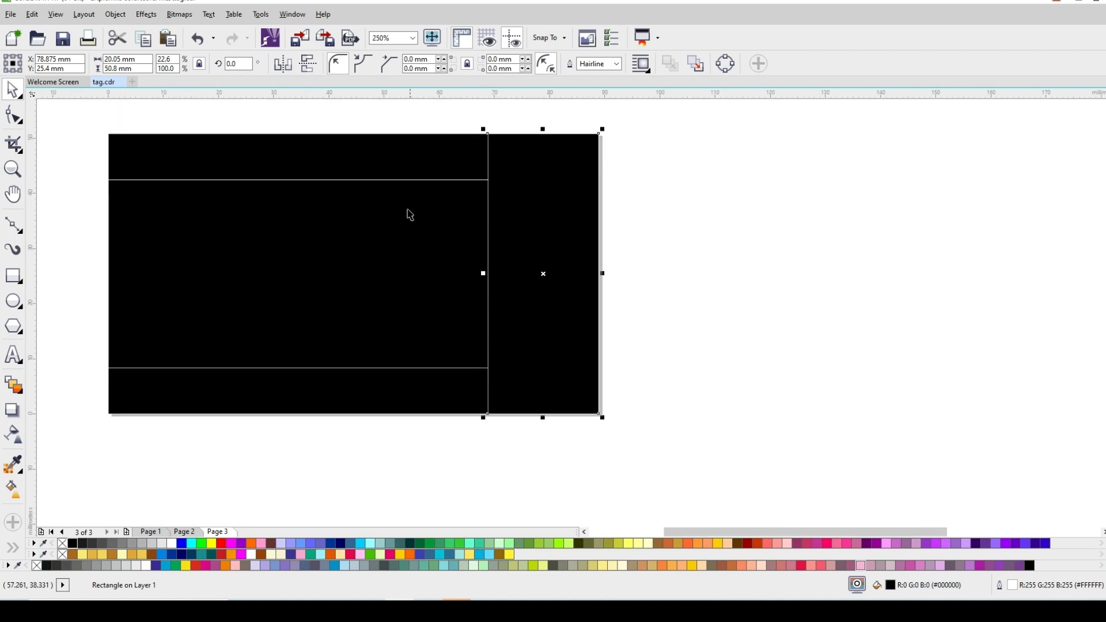
- Fill the strip along the card's right edge with dark gray (#4D4D4D)
left_click(655, 236)
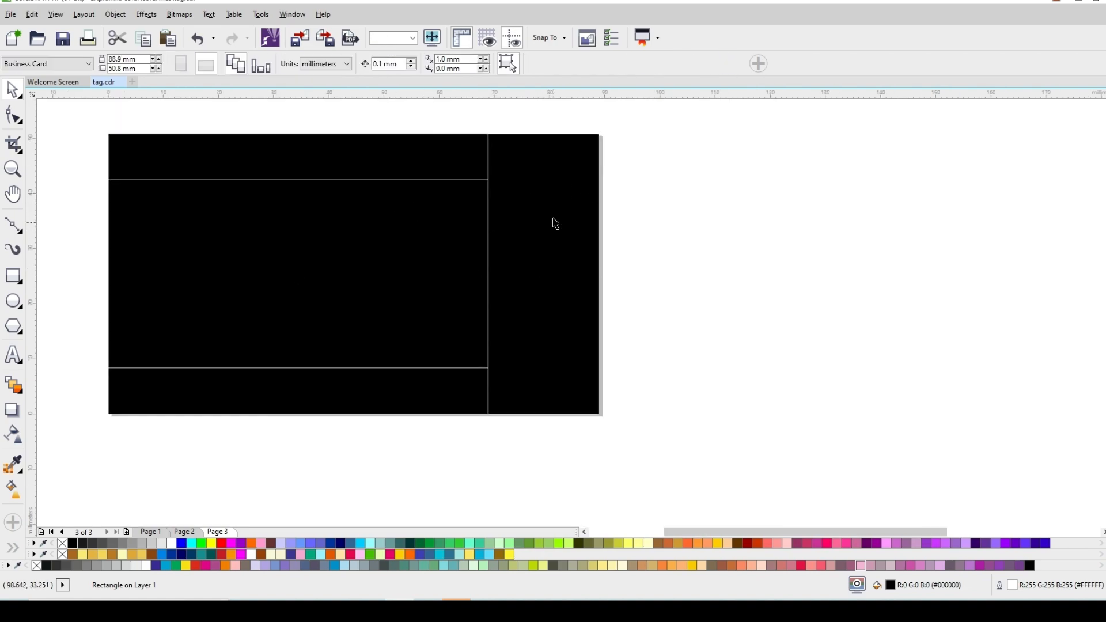
left_click(545, 245)
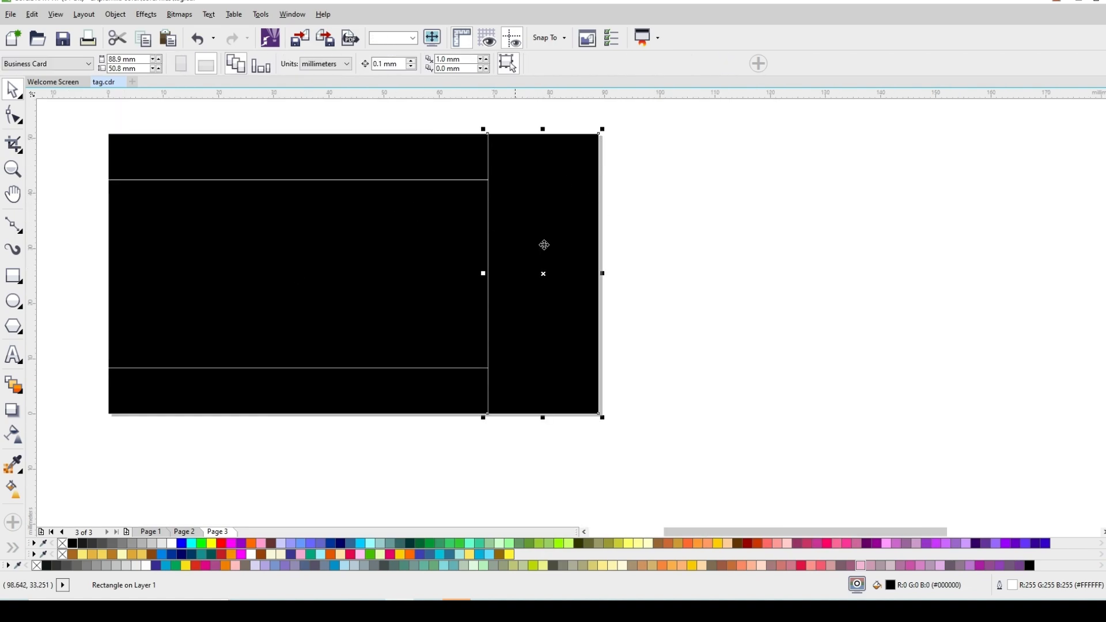
left_click(106, 548)
left_click(792, 363)
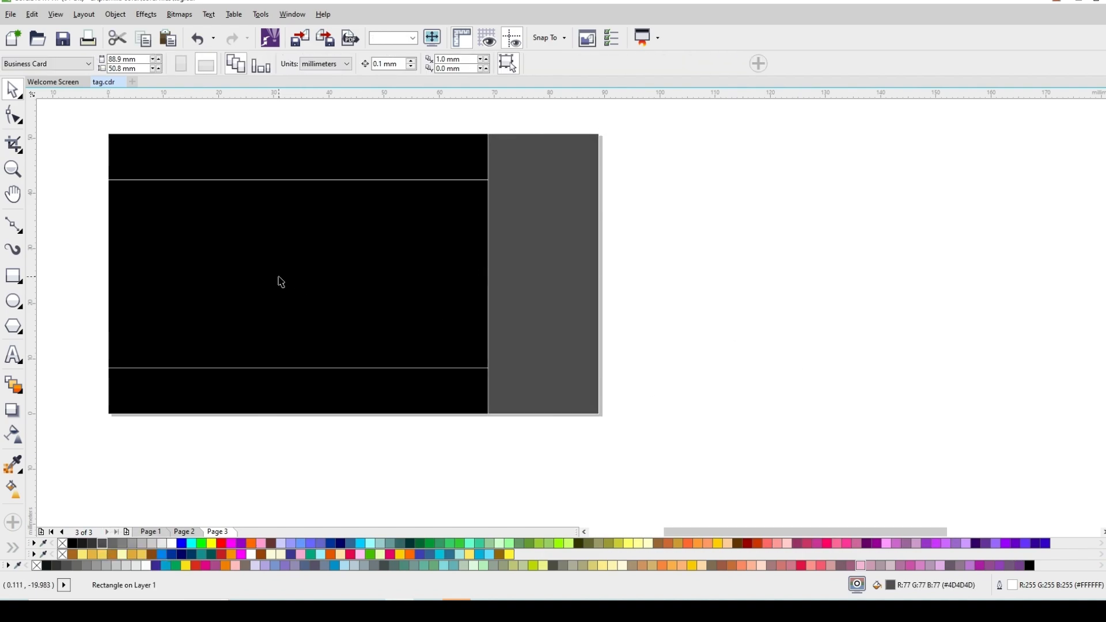
scroll(326, 248, "up", 1)
scroll(326, 248, "down", 1)
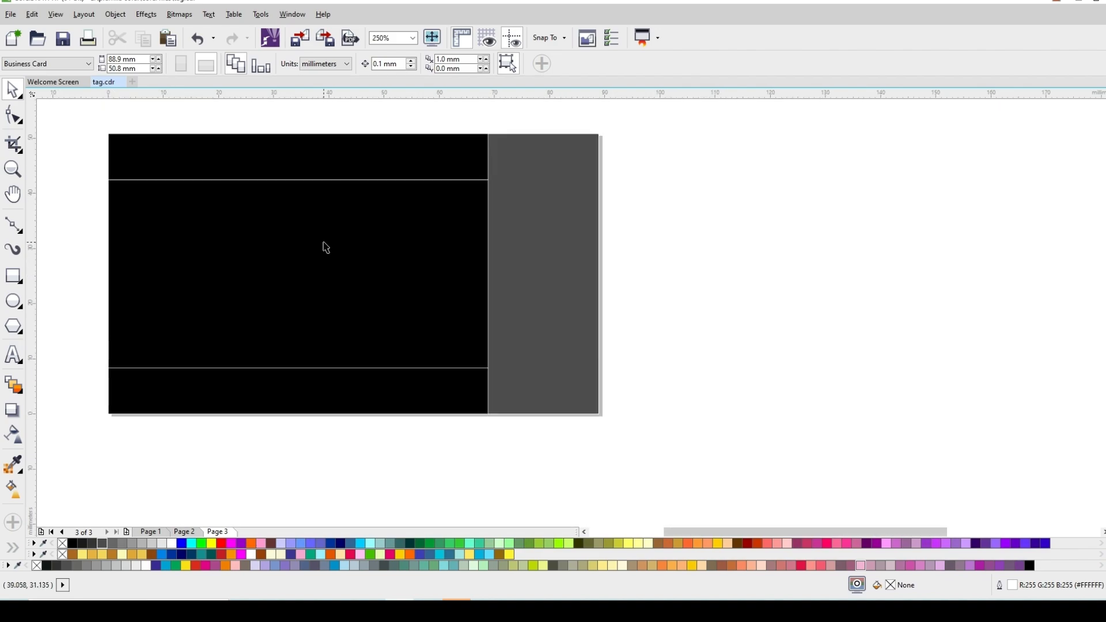
- Draw a circle about 40 mm across beside the card and align it to the card rectangle's horizontal center line
left_click(15, 303)
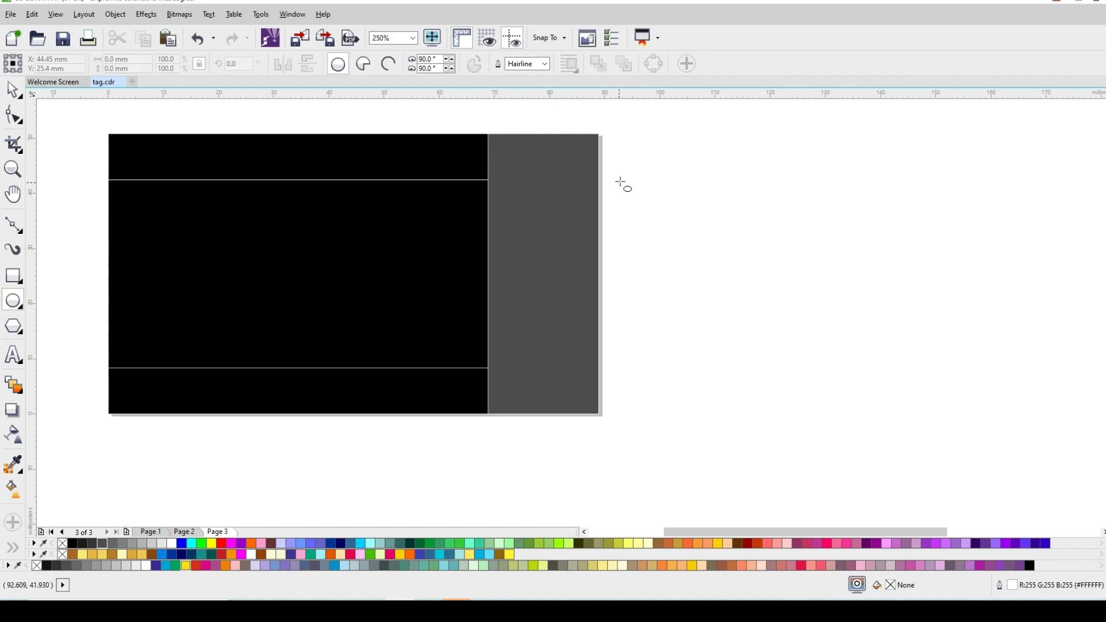
left_click_drag(634, 157, 771, 381)
key("space")
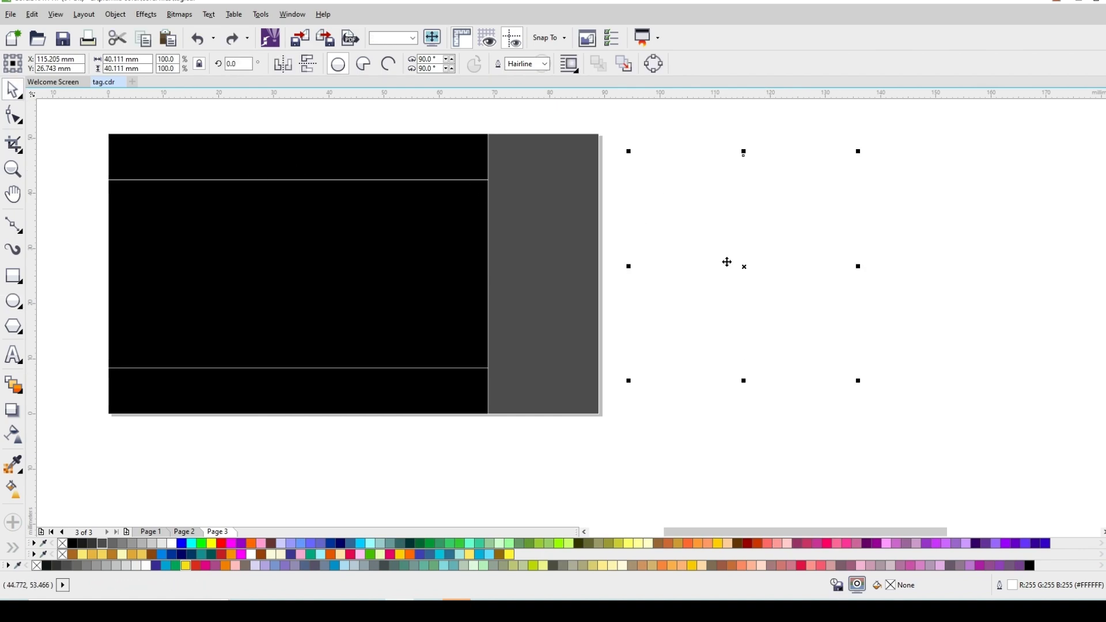
left_click(346, 158, "shift")
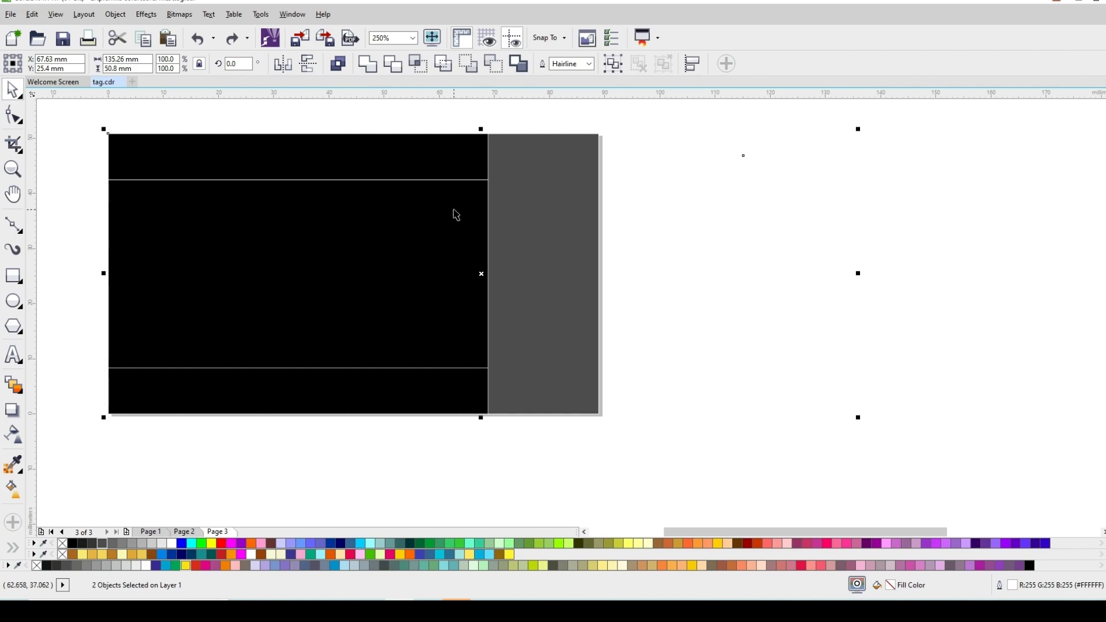
key("e")
left_click(985, 294)
- Move the circle over the gray strip's left edge, enlarge it to about 42 mm, and place its center at about X 64.5 mm
left_click(816, 282)
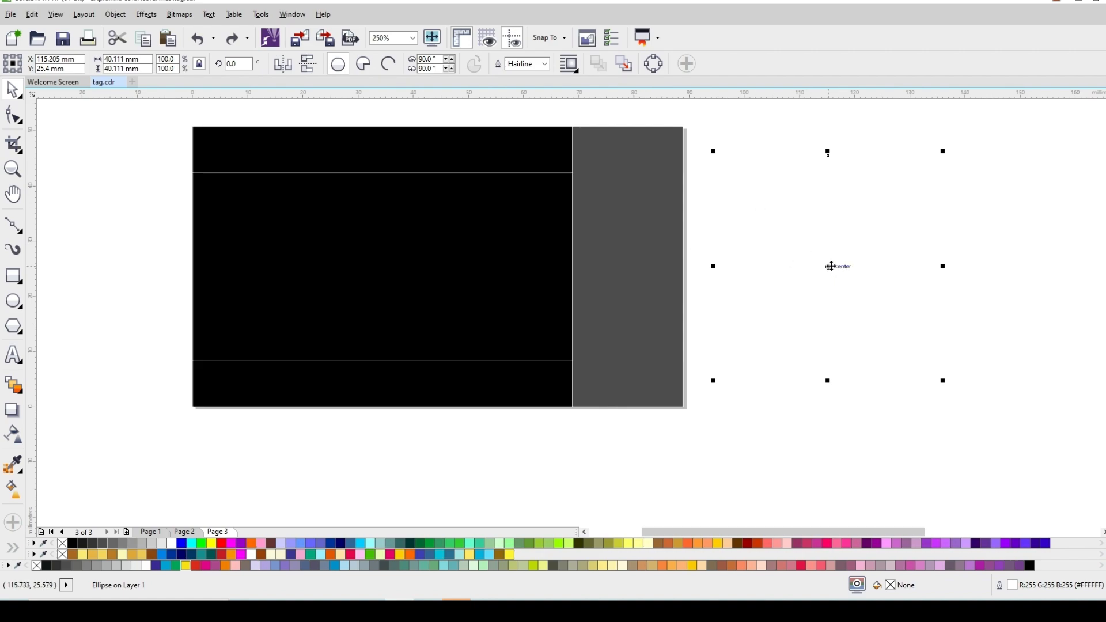
left_click_drag(832, 267, 555, 246)
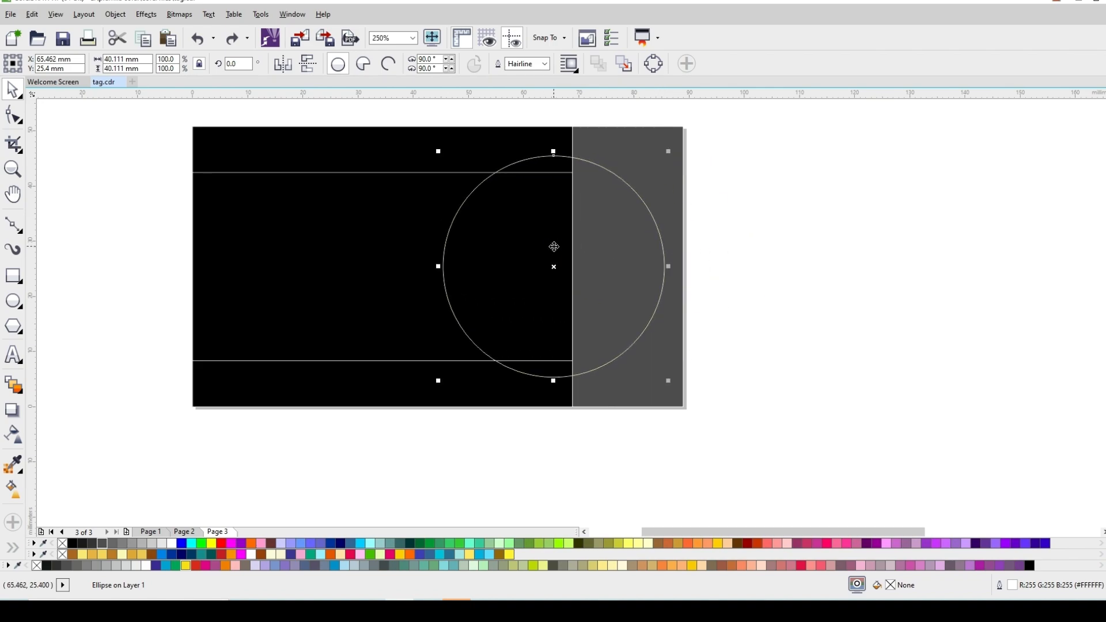
scroll(558, 156, "up", 2)
scroll(605, 148, "down", 1)
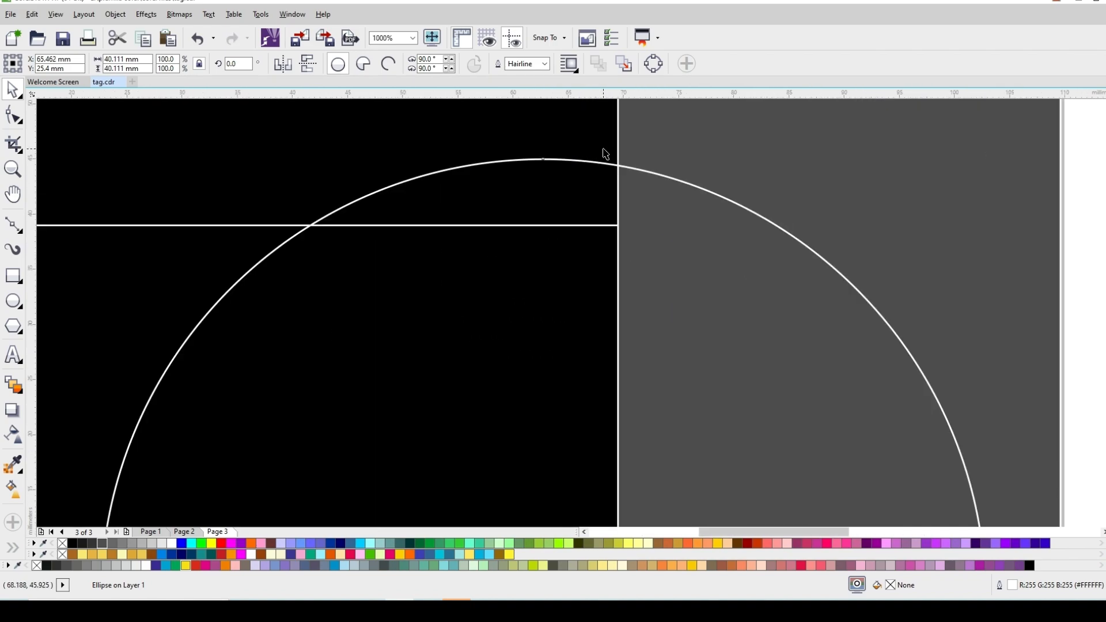
left_click(642, 133)
scroll(649, 169, "down", 1)
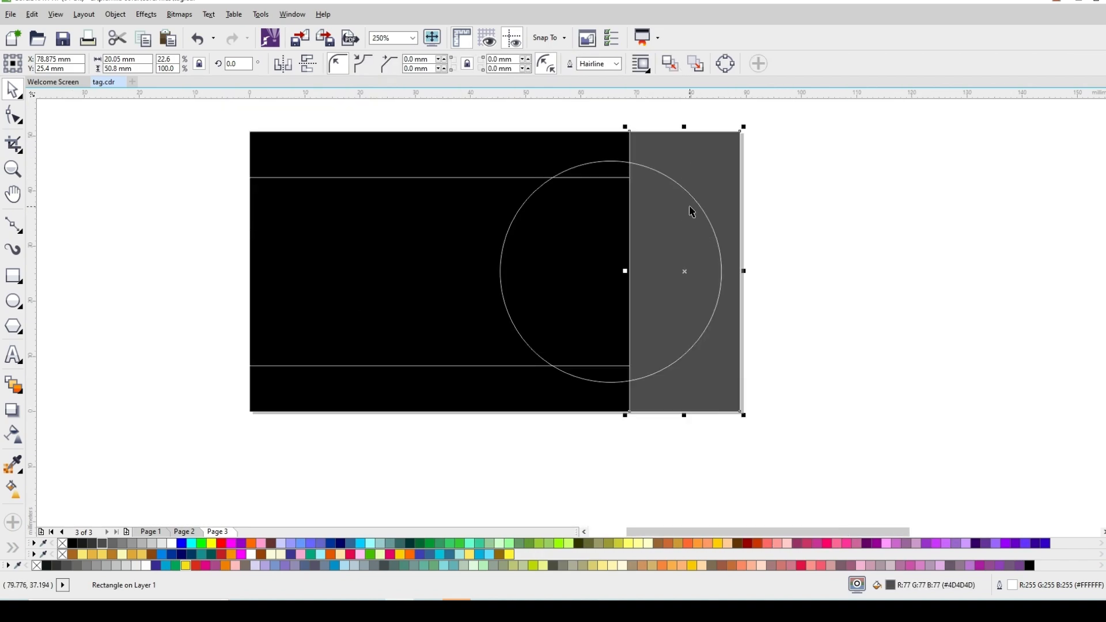
left_click(698, 205)
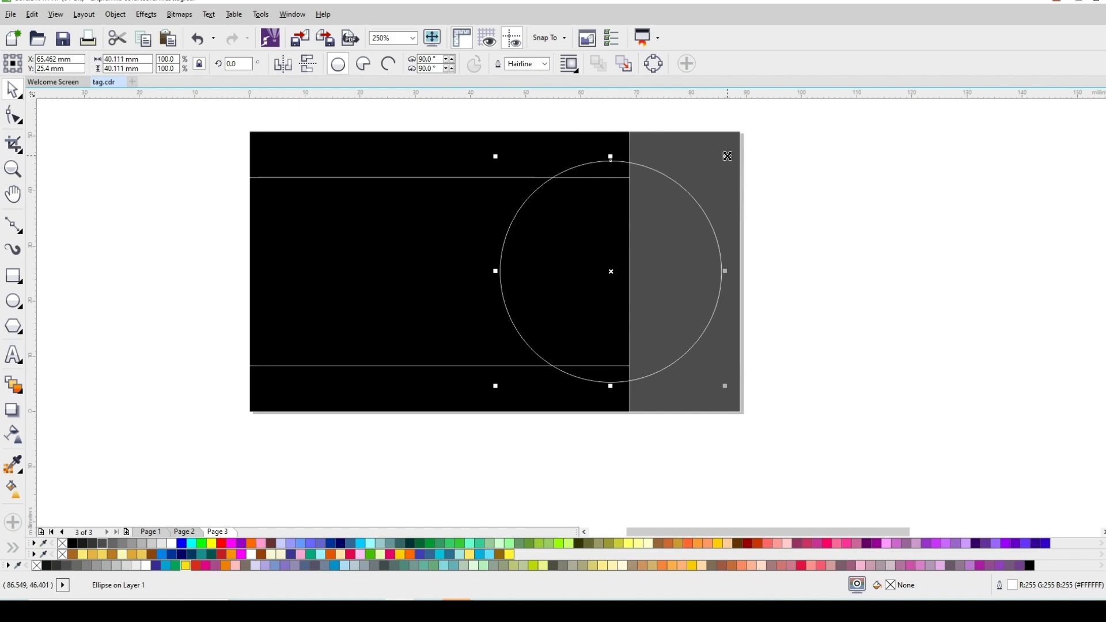
left_click_drag(728, 156, 733, 148)
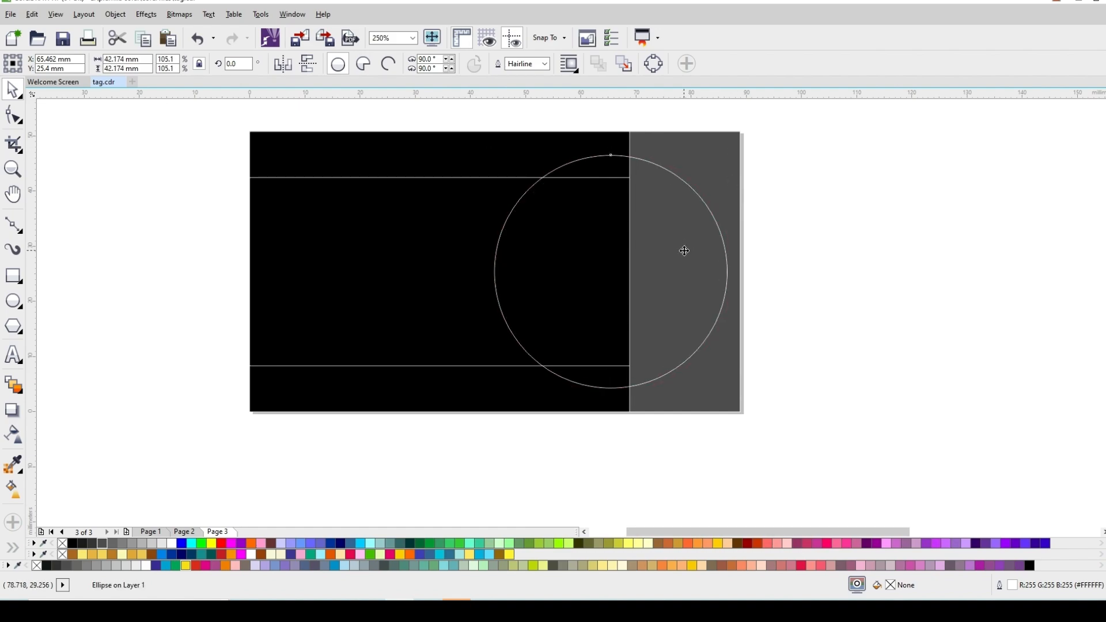
left_click_drag(683, 251, 677, 251)
scroll(625, 163, "up", 2)
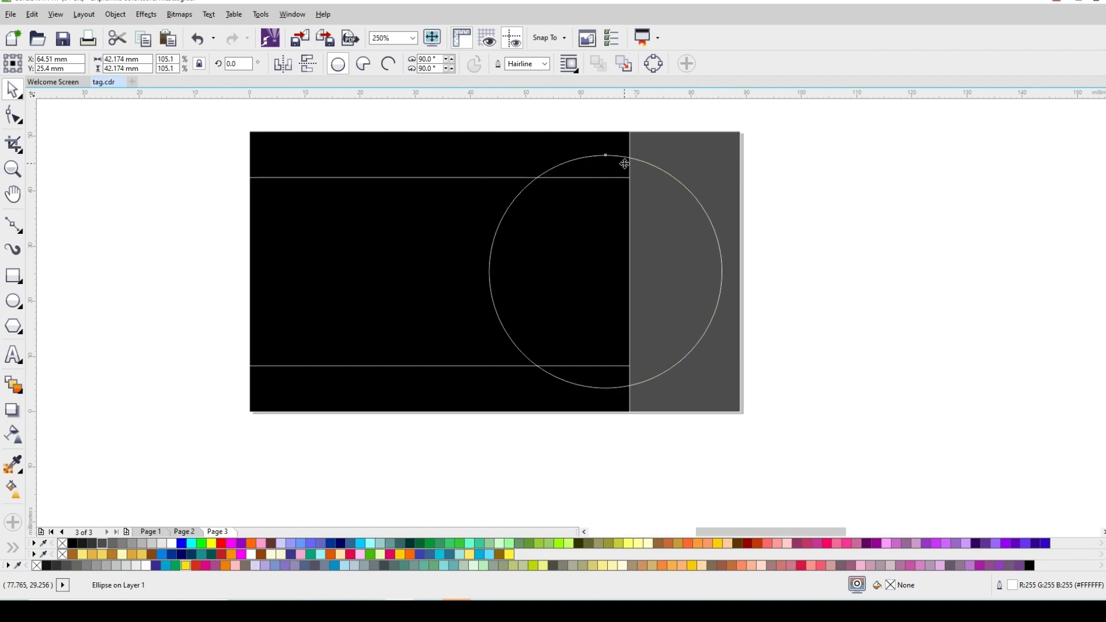
- Widen the gray strip so its left edge runs through the circle's center
left_click(655, 140)
scroll(642, 200, "down", 2)
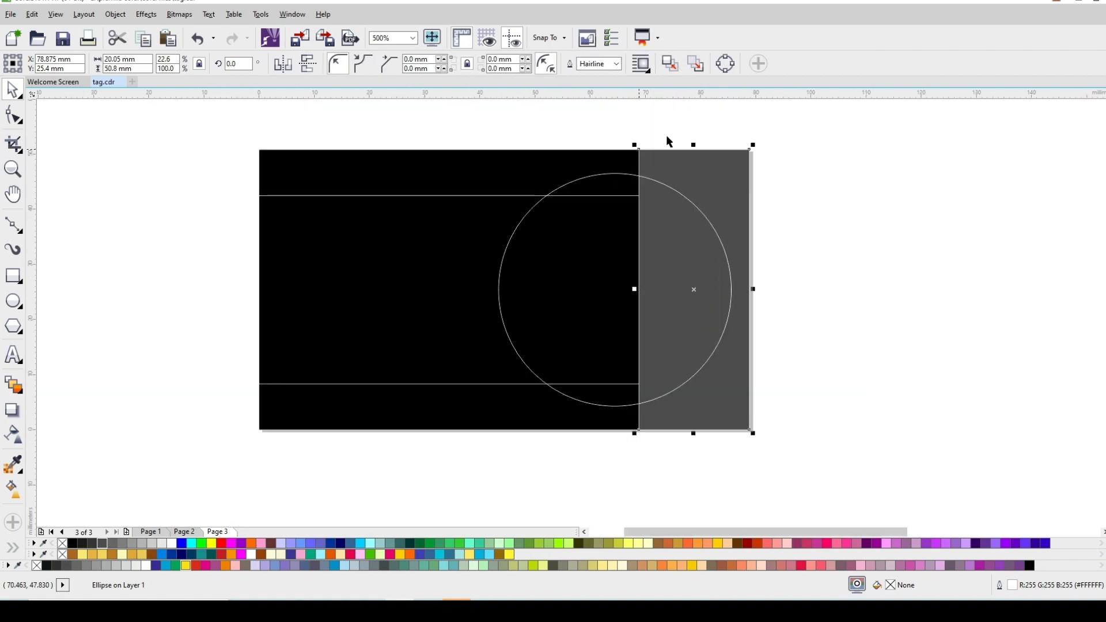
scroll(658, 192, "up", 2)
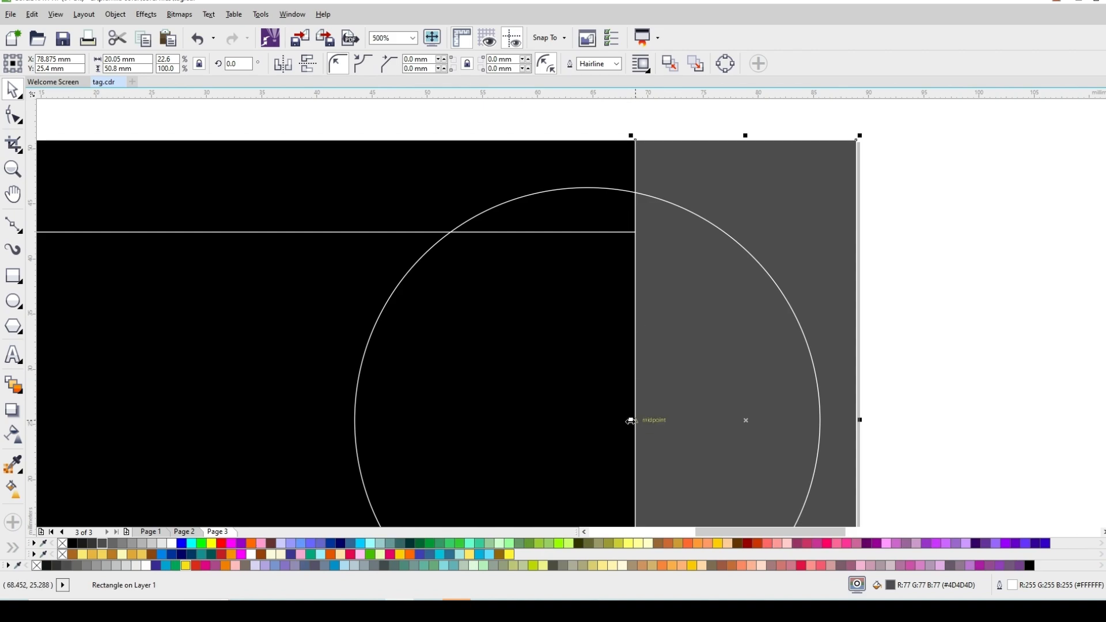
left_click_drag(632, 421, 578, 420)
scroll(594, 169, "up", 2)
left_click(557, 250)
scroll(595, 226, "down", 1)
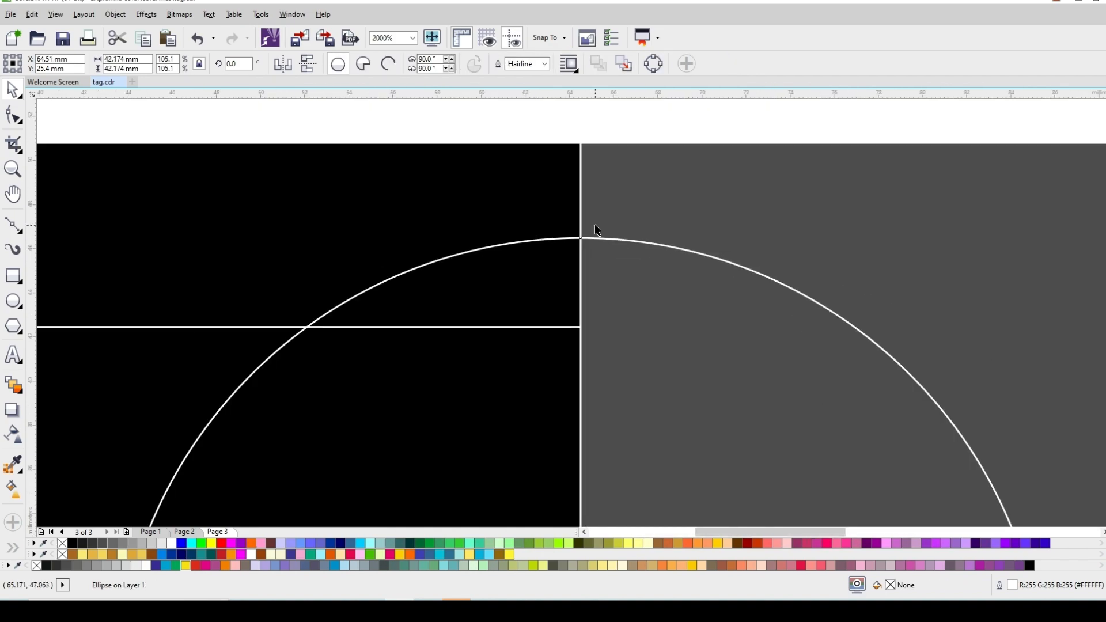
scroll(598, 230, "down", 2)
scroll(593, 230, "down", 1)
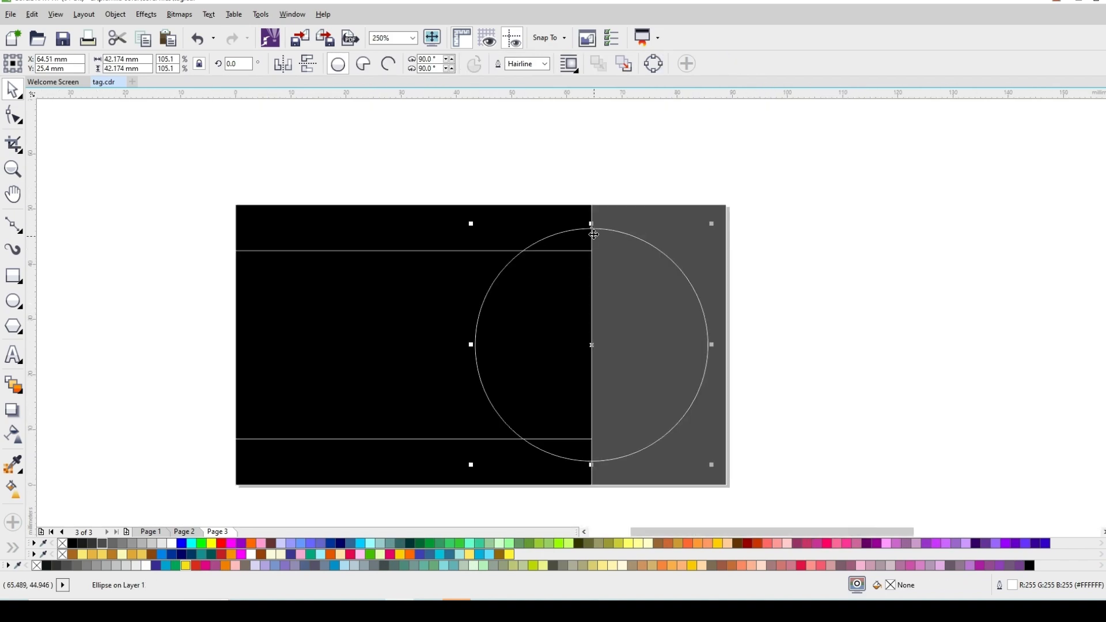
scroll(594, 233, "up", 1)
scroll(599, 232, "up", 1)
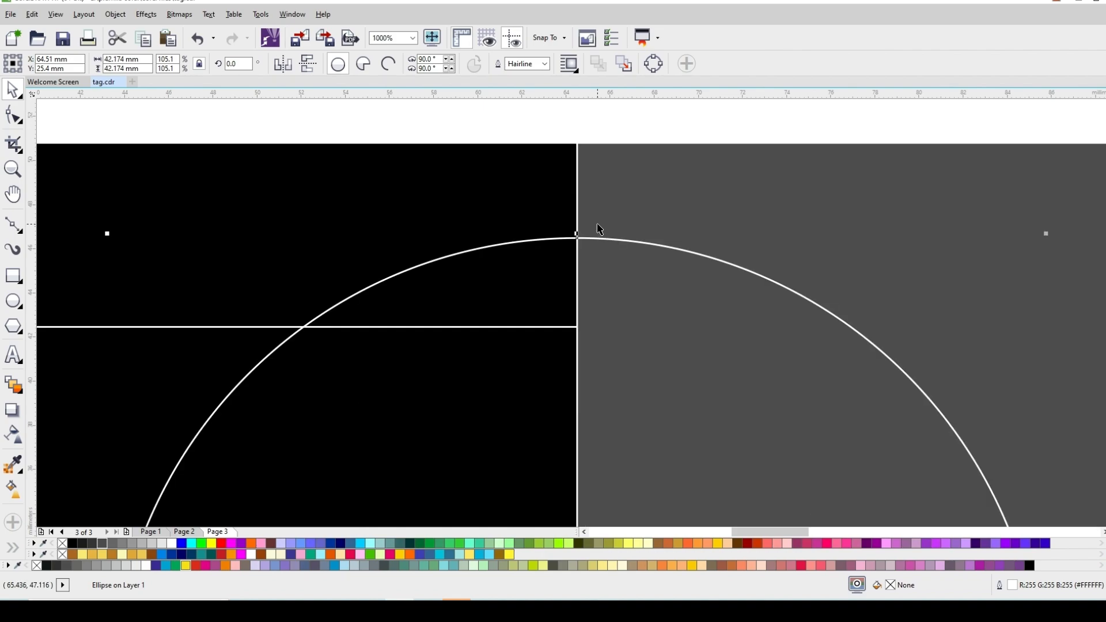
scroll(600, 229, "down", 1)
scroll(635, 338, "down", 1)
- Make two smaller concentric copies of the circle, about 31.5 mm and about 28.3 mm across
left_click(725, 257)
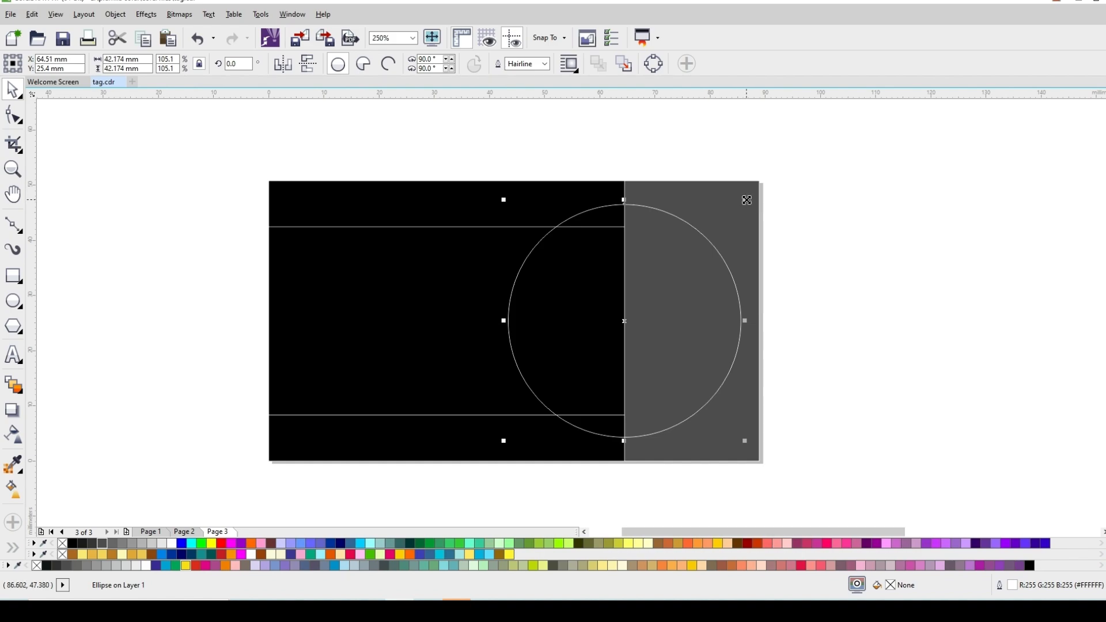
left_click_drag(746, 200, 725, 232)
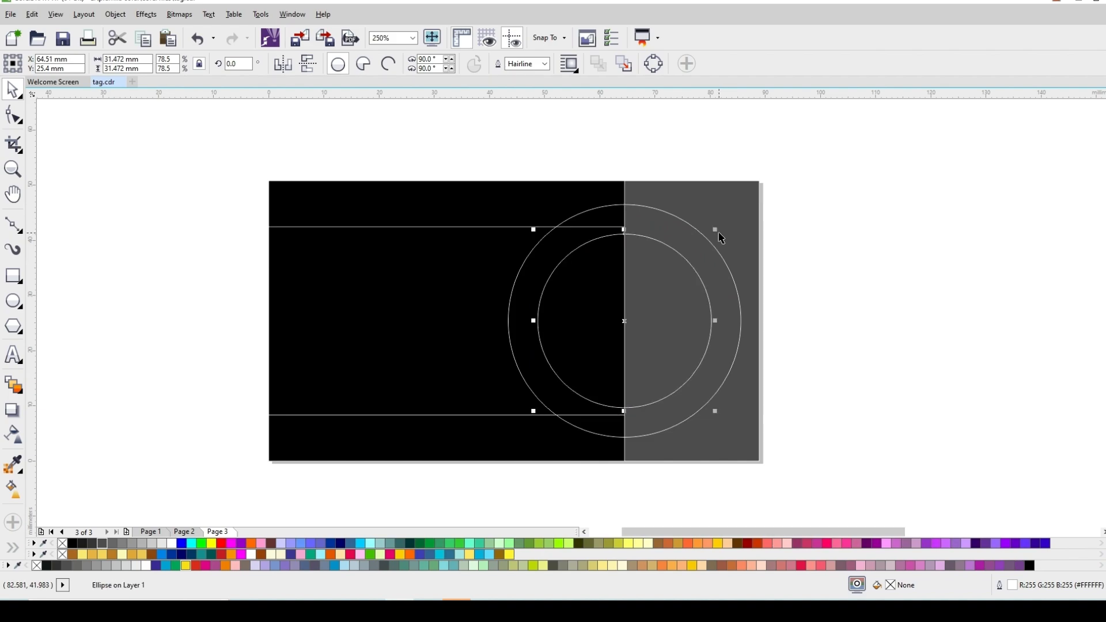
left_click_drag(717, 231, 711, 239)
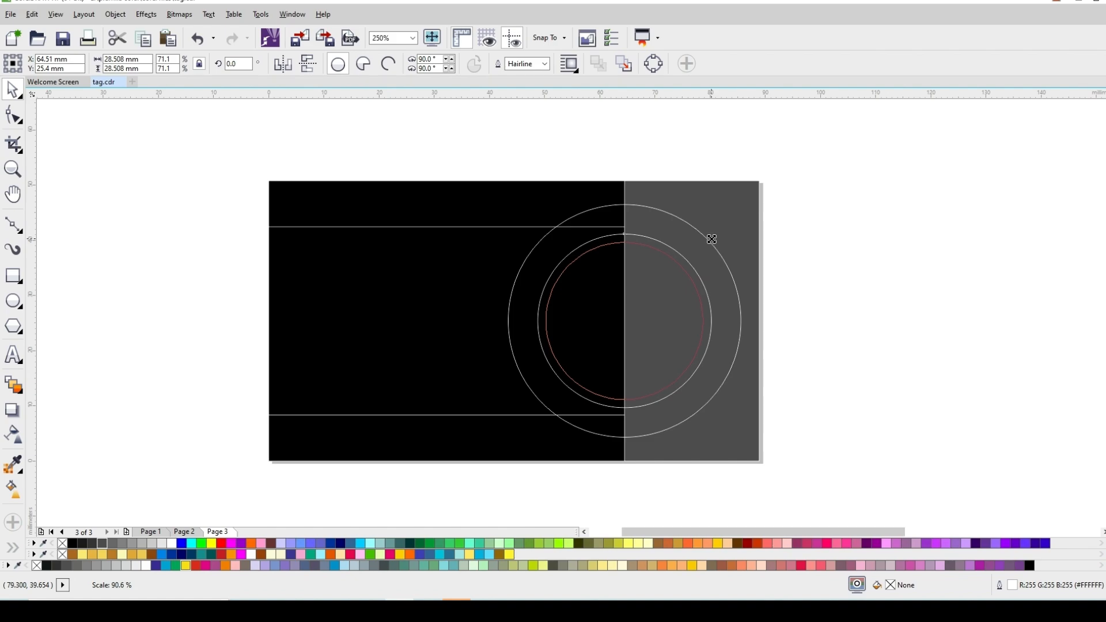
left_click_drag(712, 239, 714, 246)
scroll(675, 278, "up", 4)
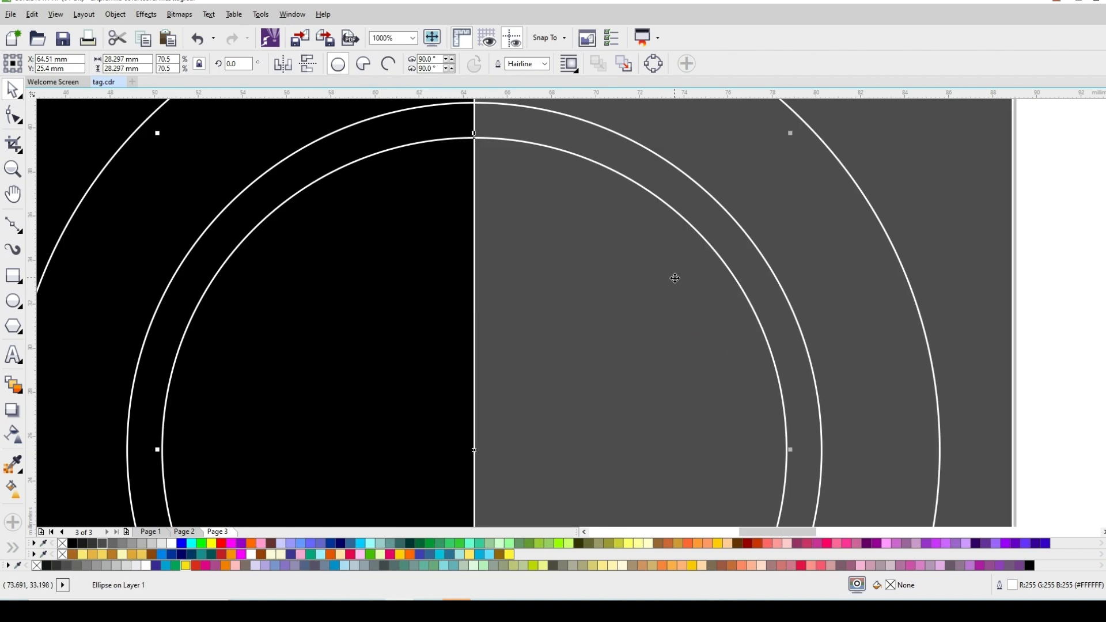
scroll(676, 278, "down", 4)
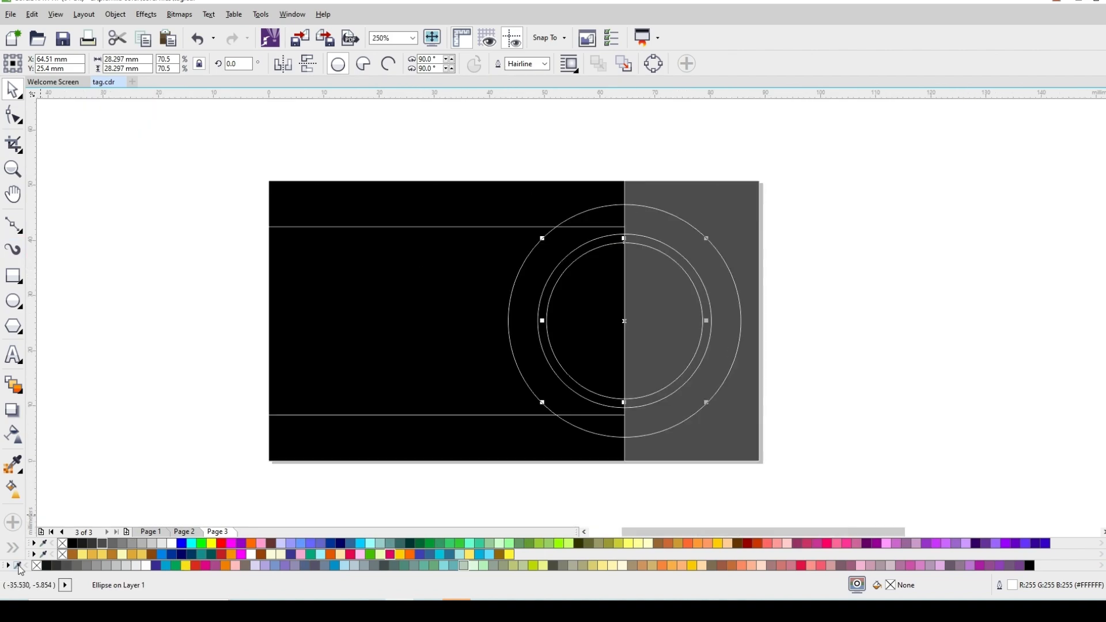
- Use Smart Fill to create a blue shape from the central band's area left of the outermost circle
left_click(13, 547)
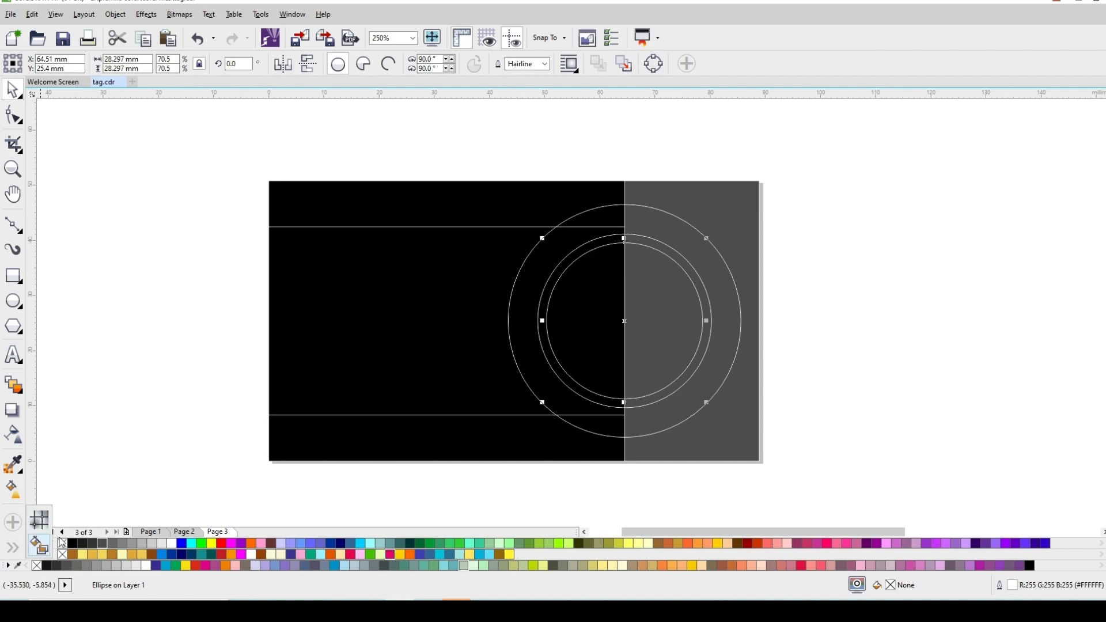
left_click(39, 548)
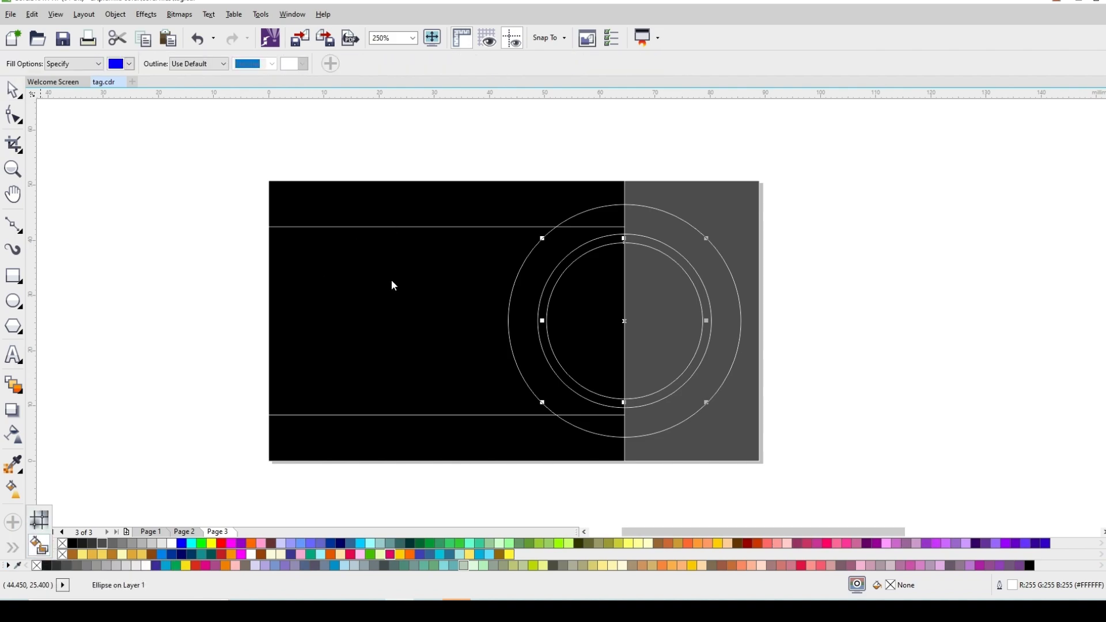
left_click(431, 276)
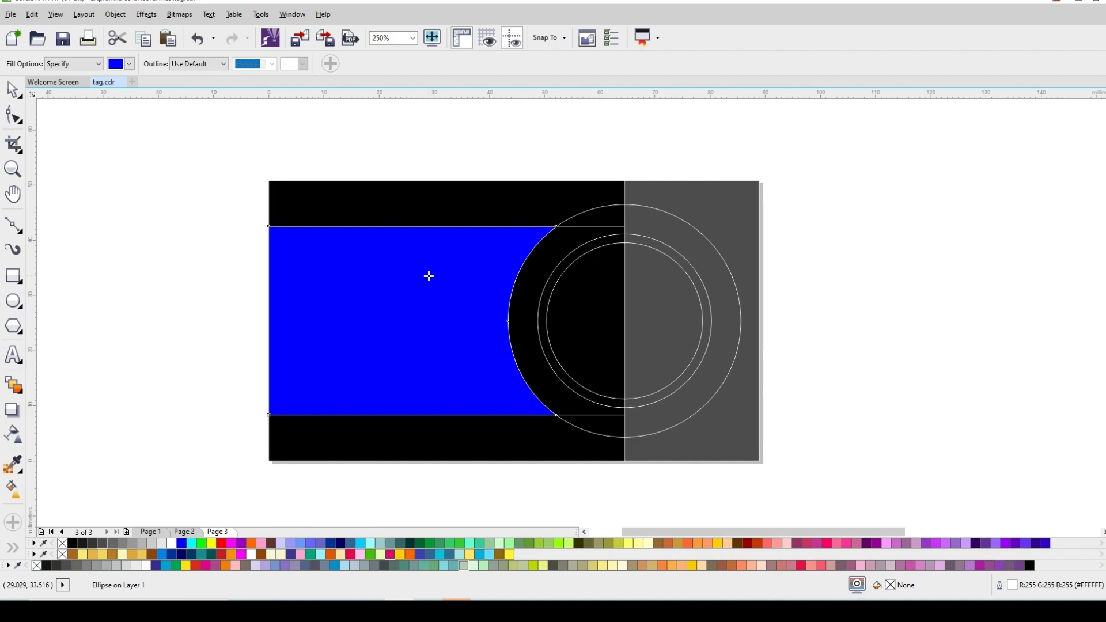
- Use Smart Fill to create blue shapes from both halves of the thin inner ring and the right half of the wide outer ring
scroll(591, 302, "up", 1)
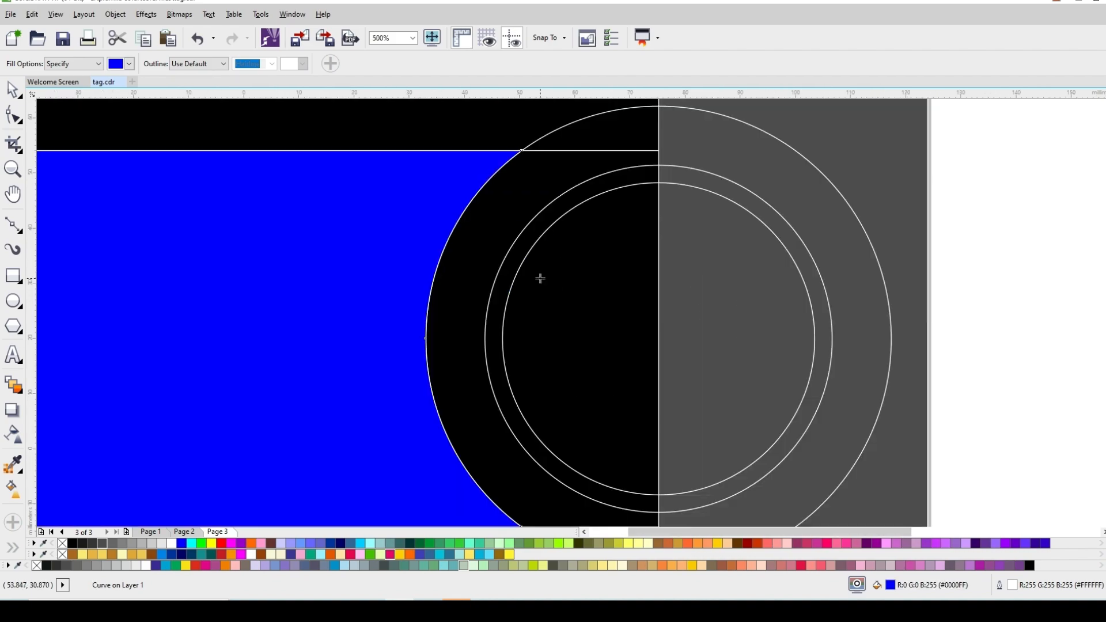
scroll(538, 277, "down", 1)
left_click(568, 234)
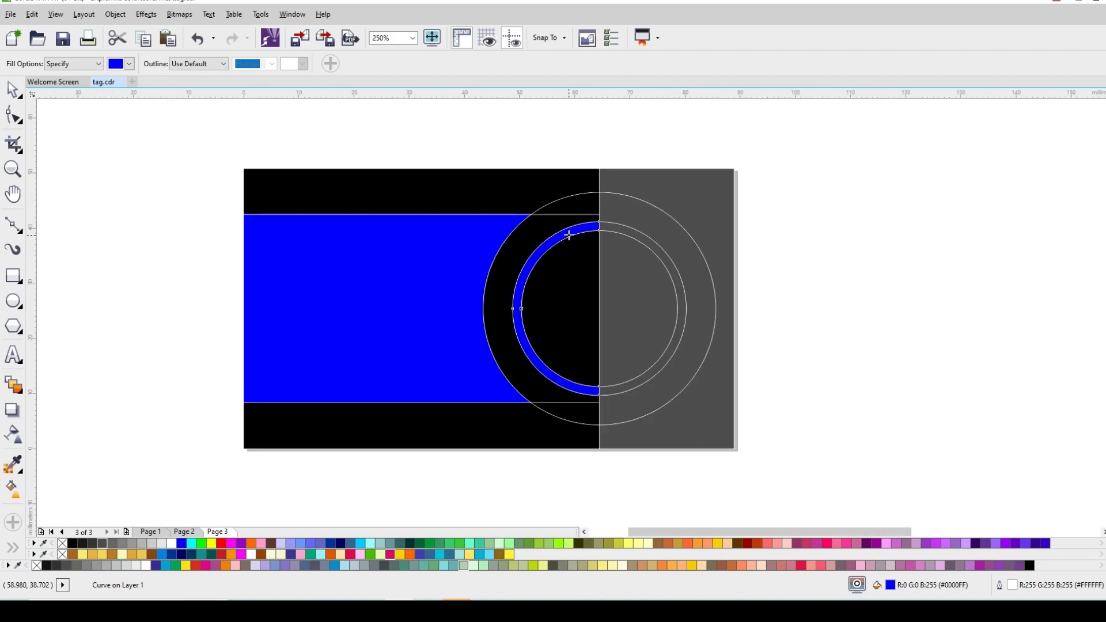
scroll(632, 237, "up", 1)
left_click(634, 229)
left_click(669, 186)
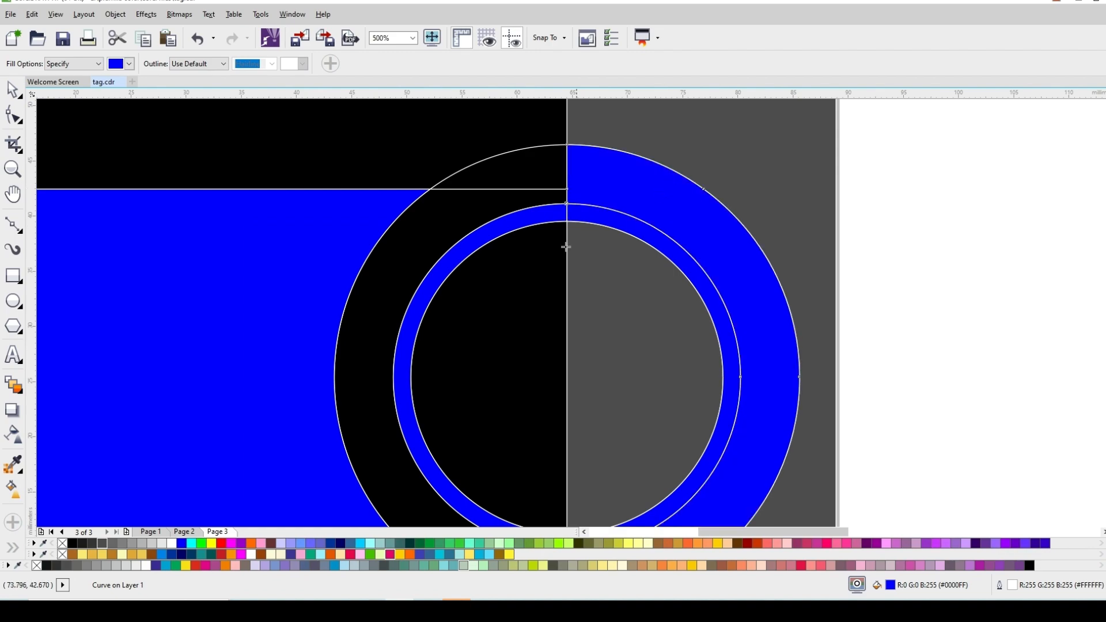
scroll(567, 247, "down", 1)
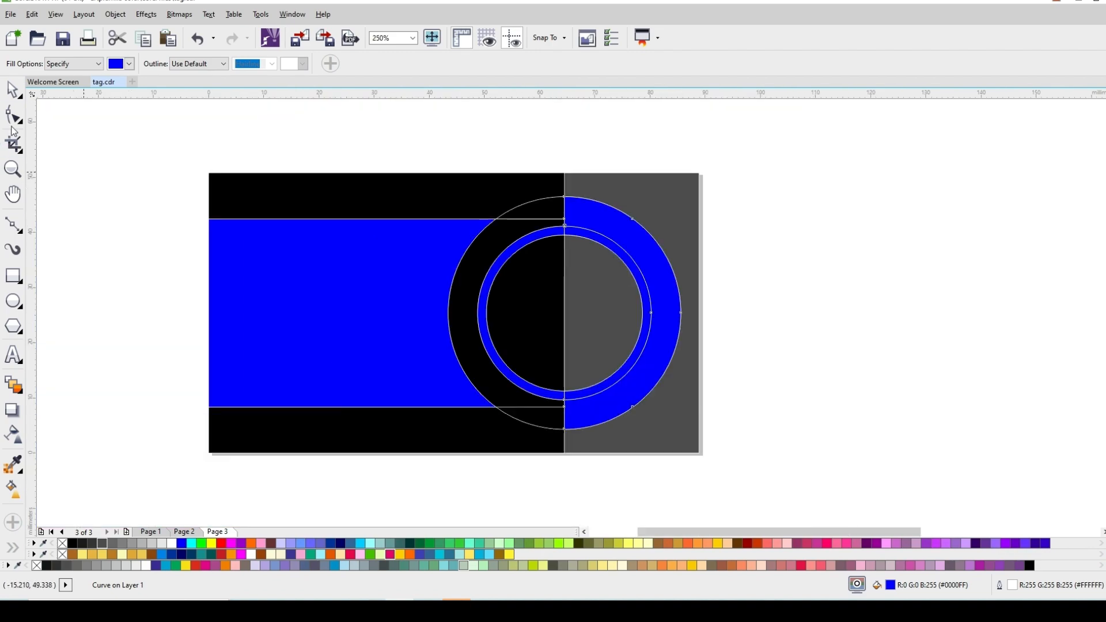
- Delete the black central band rectangle and the original outermost circle, keeping the blue filled shapes
left_click(11, 87)
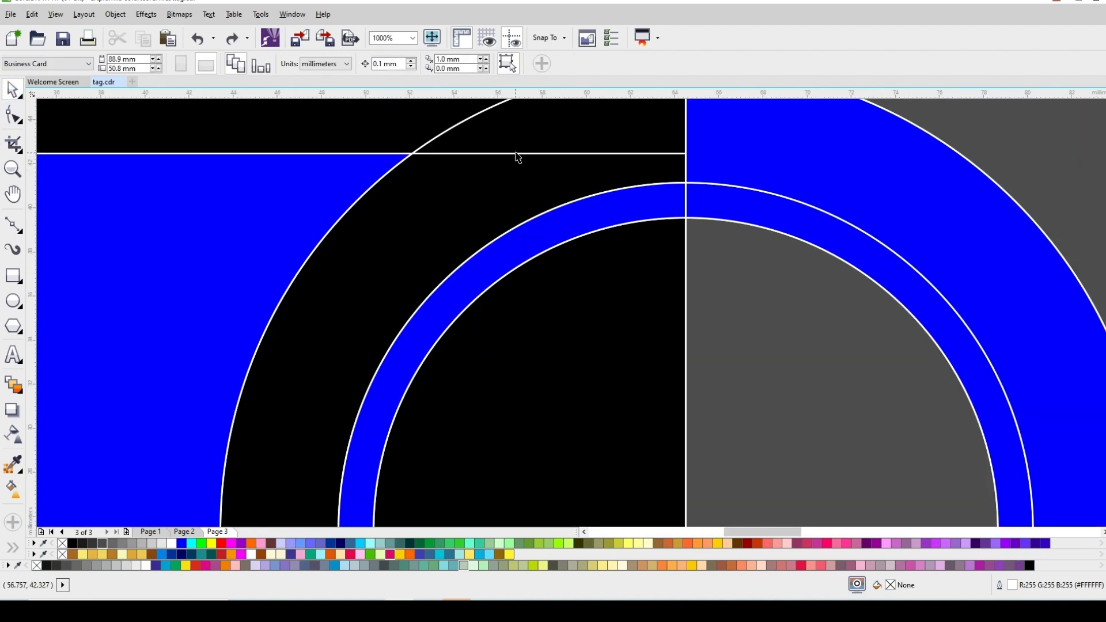
left_click(517, 153)
key("Delete")
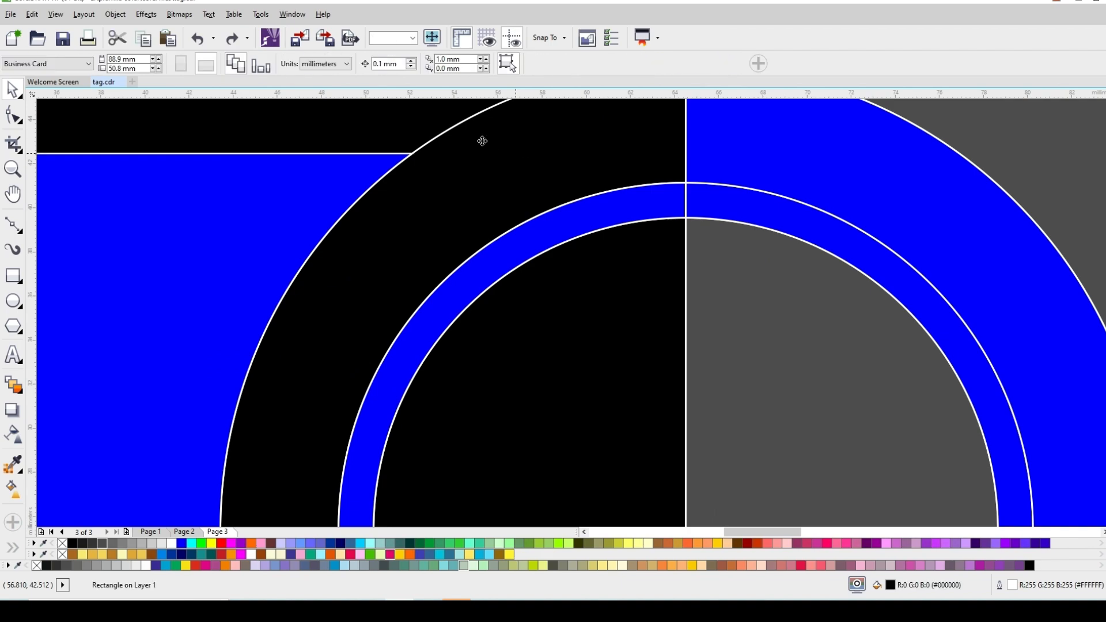
left_click(472, 119)
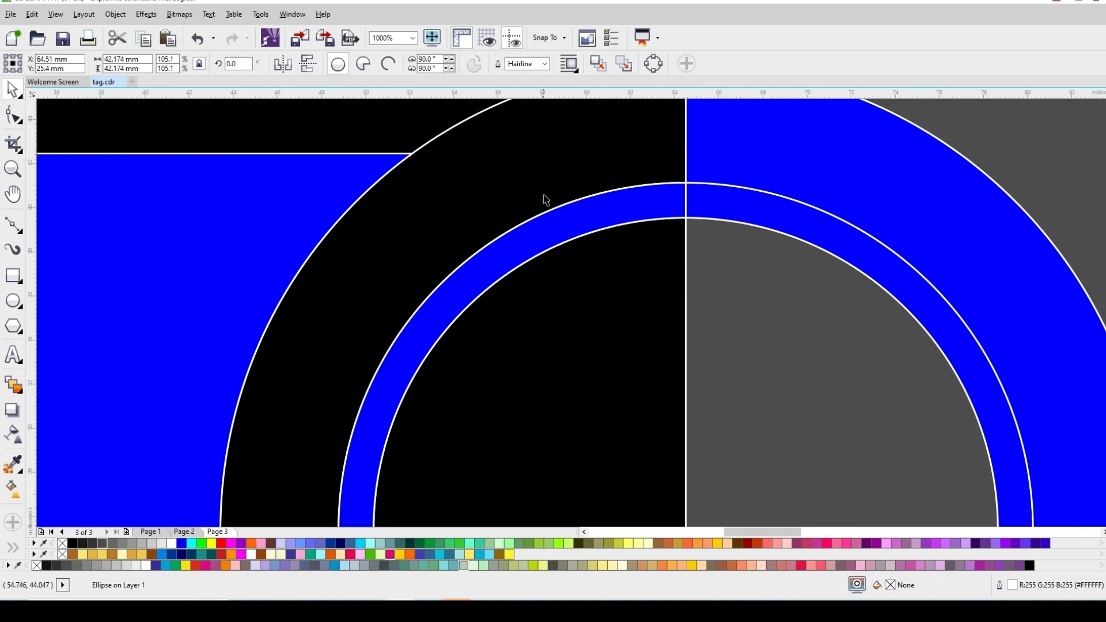
key("Escape")
scroll(544, 205, "down", 2)
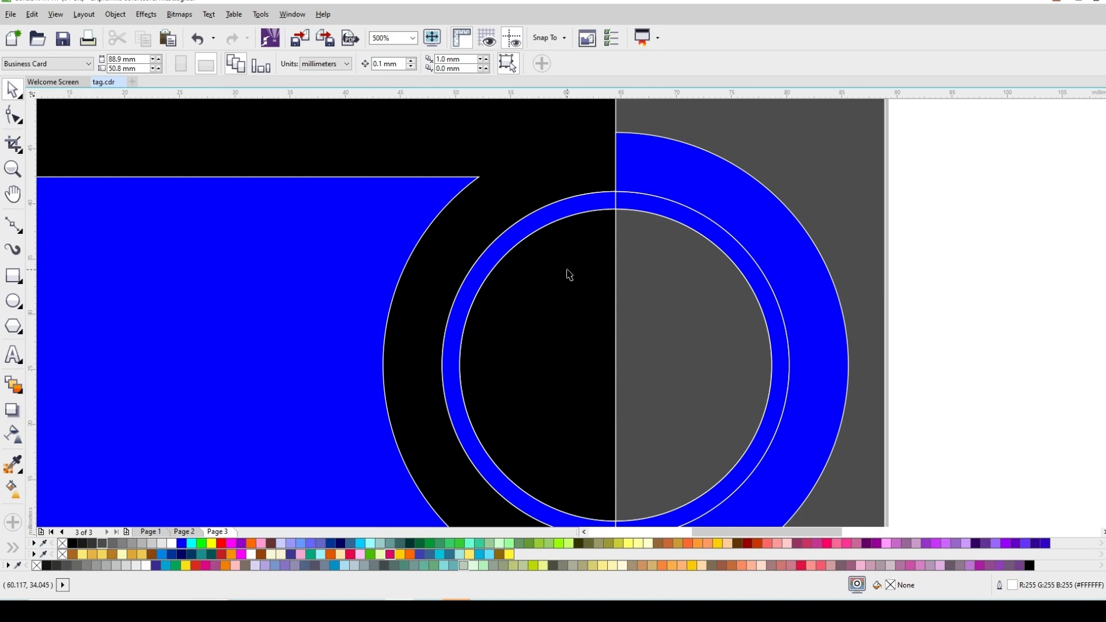
scroll(568, 231, "down", 2)
scroll(550, 223, "up", 2)
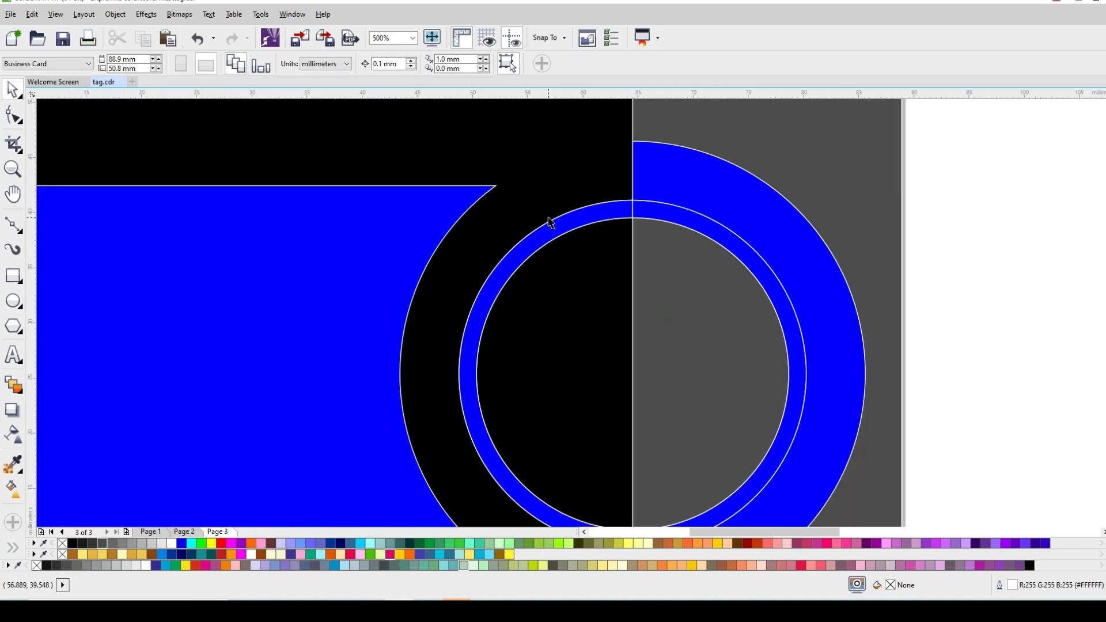
- Delete the original middle circle that outlines the thin blue ring
left_click(559, 217)
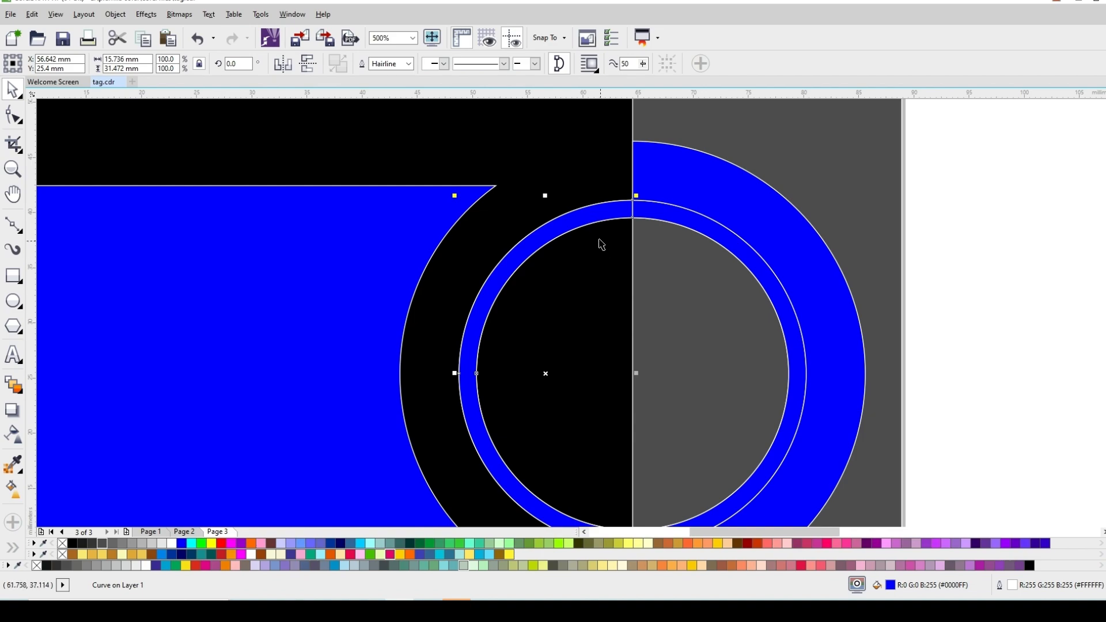
left_click(585, 208)
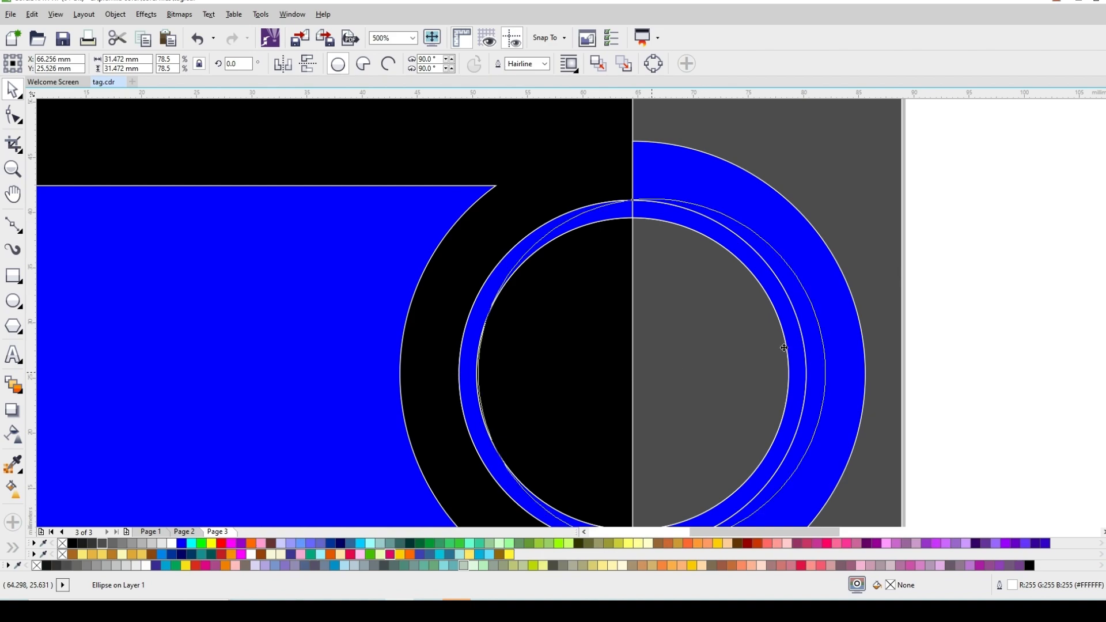
left_click_drag(632, 373, 857, 332)
key("Delete")
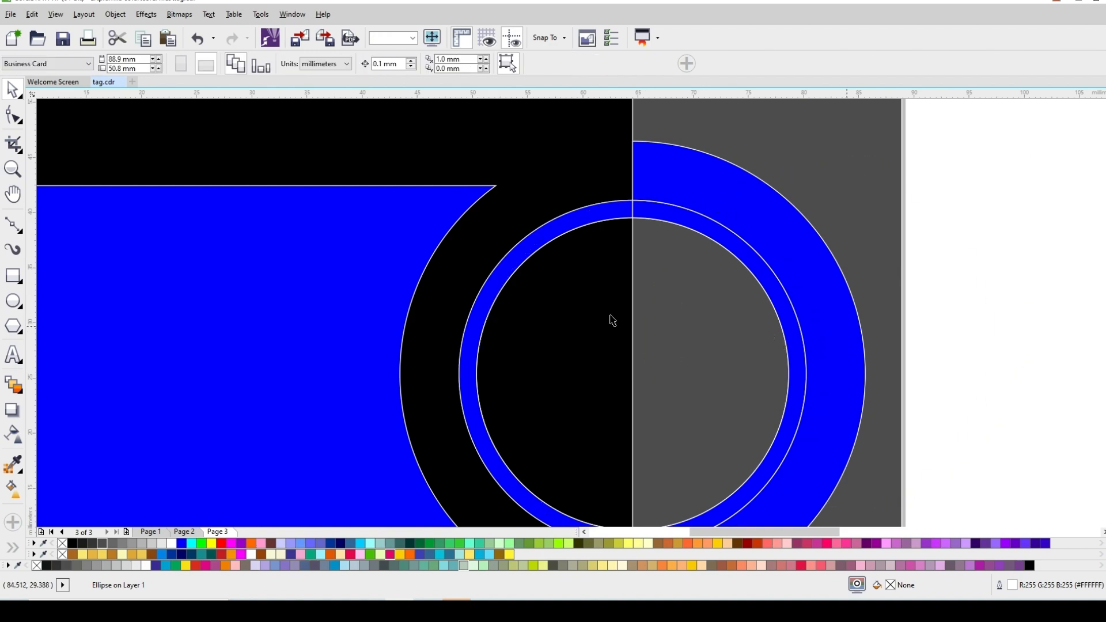
- Fill the innermost circle with dark gray (#333333), keeping it concentric with the rings
left_click(600, 298)
scroll(563, 249, "down", 1)
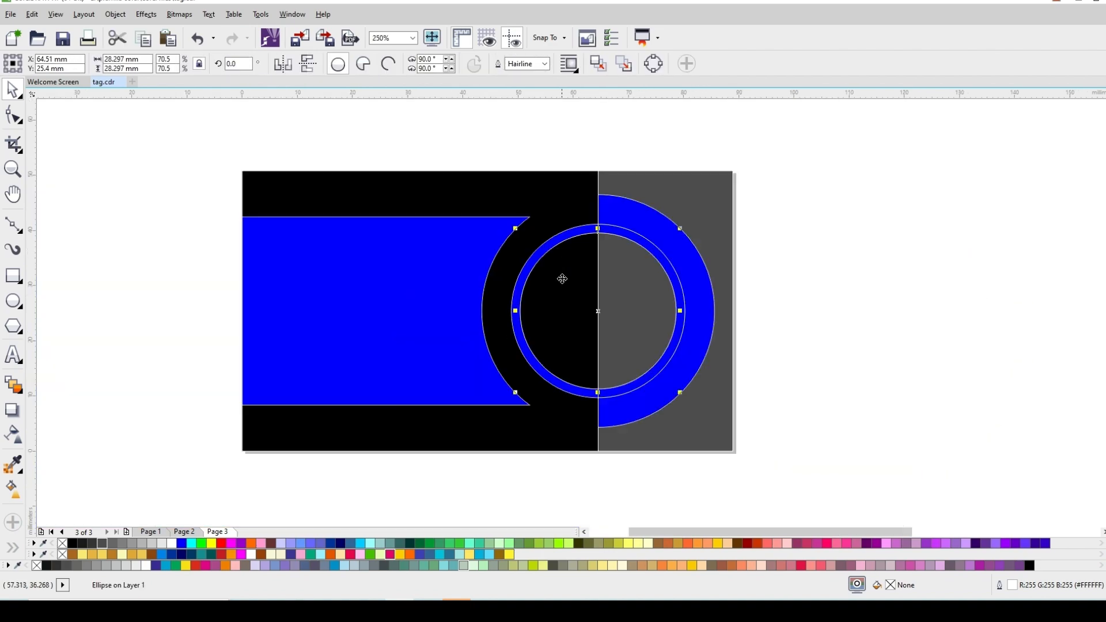
left_click_drag(558, 306, 463, 359)
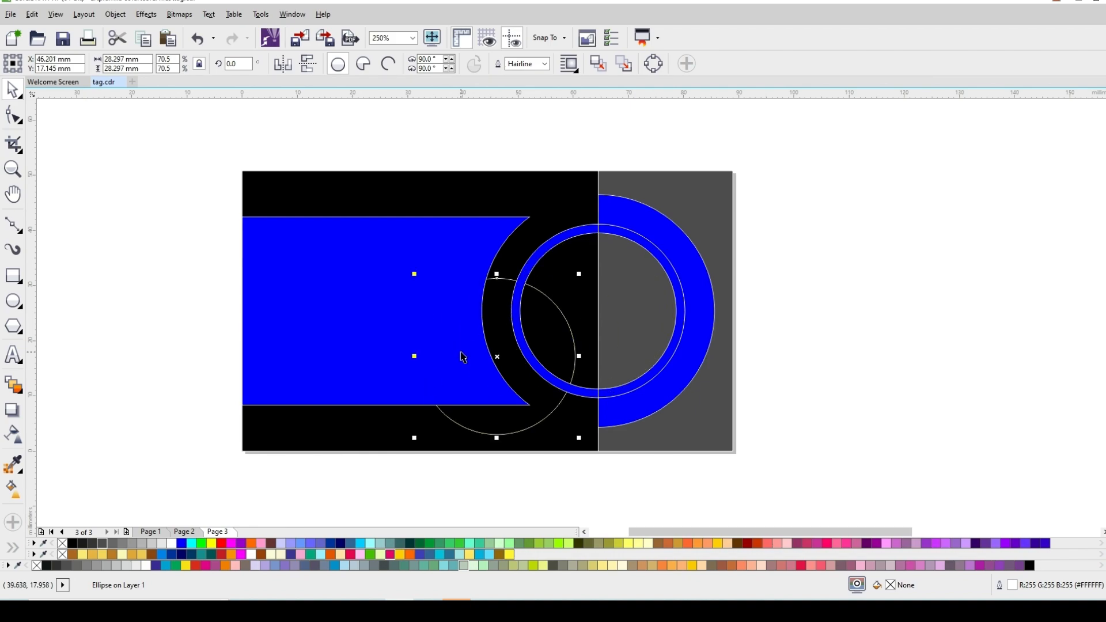
key("ctrl+z")
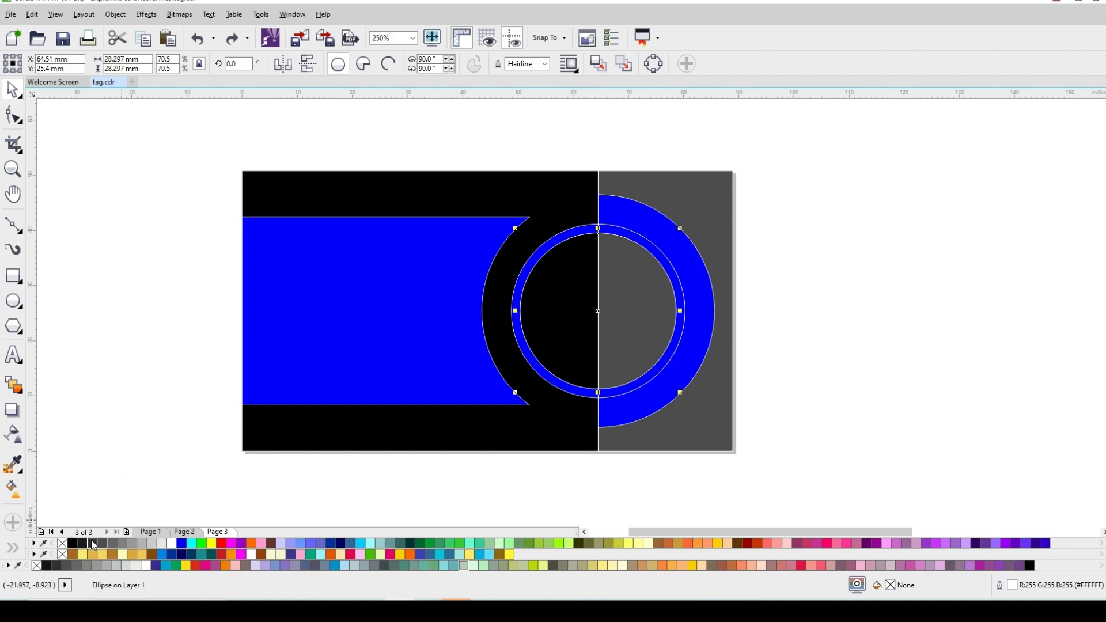
left_click(91, 541)
- Fill the left half of the thin ring and the large blue band shape with gray (#4D4D4D)
scroll(629, 240, "up", 2)
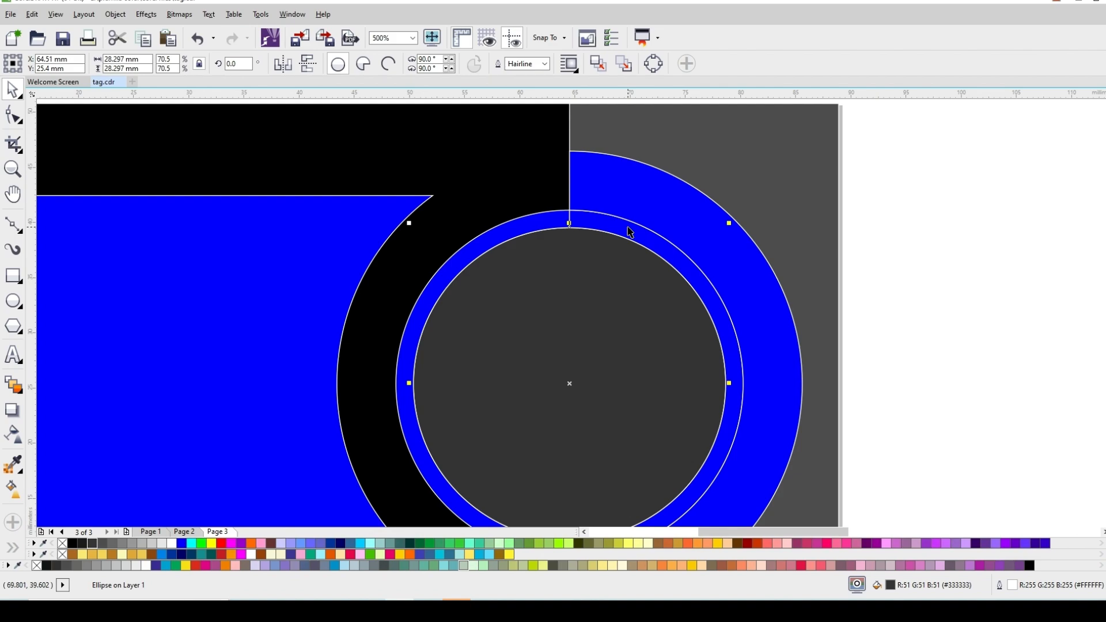
left_click(630, 232)
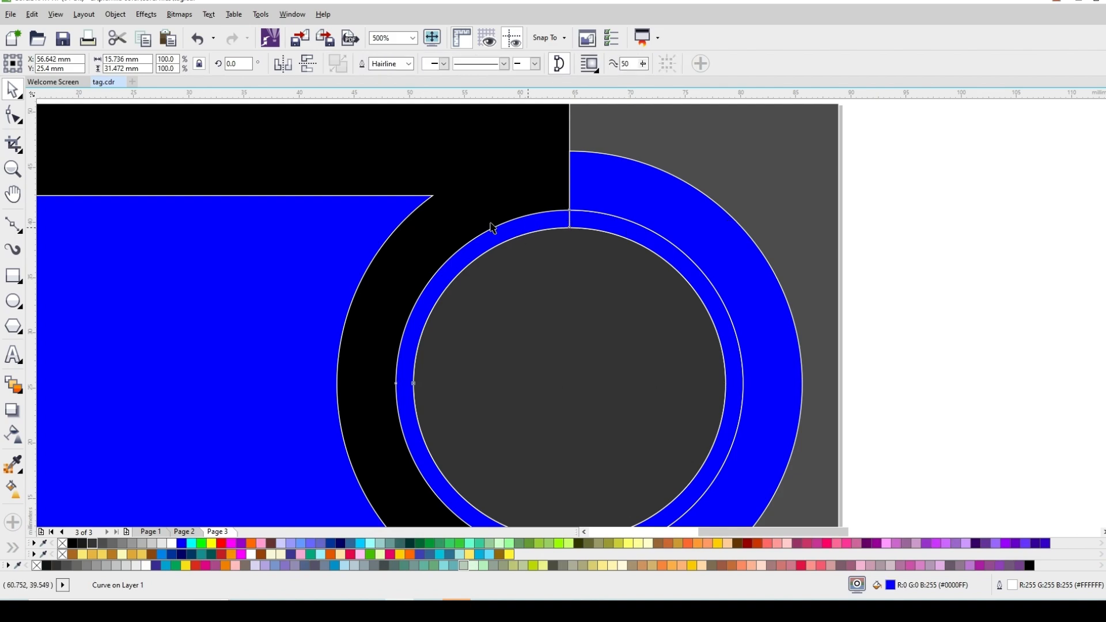
left_click(107, 548)
scroll(605, 185, "down", 2)
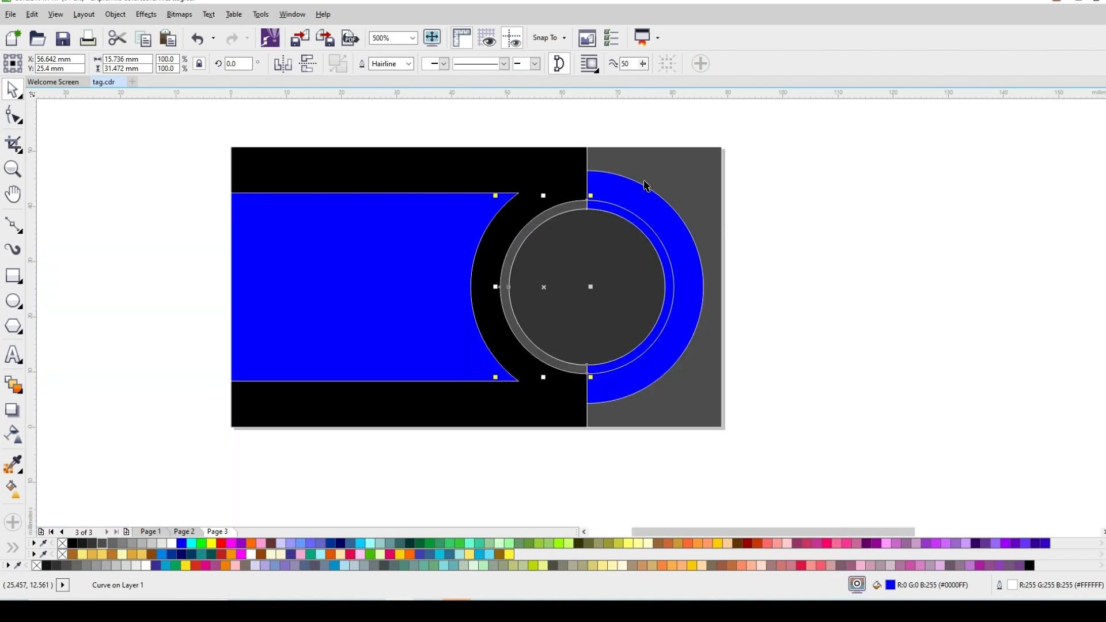
left_click(415, 253)
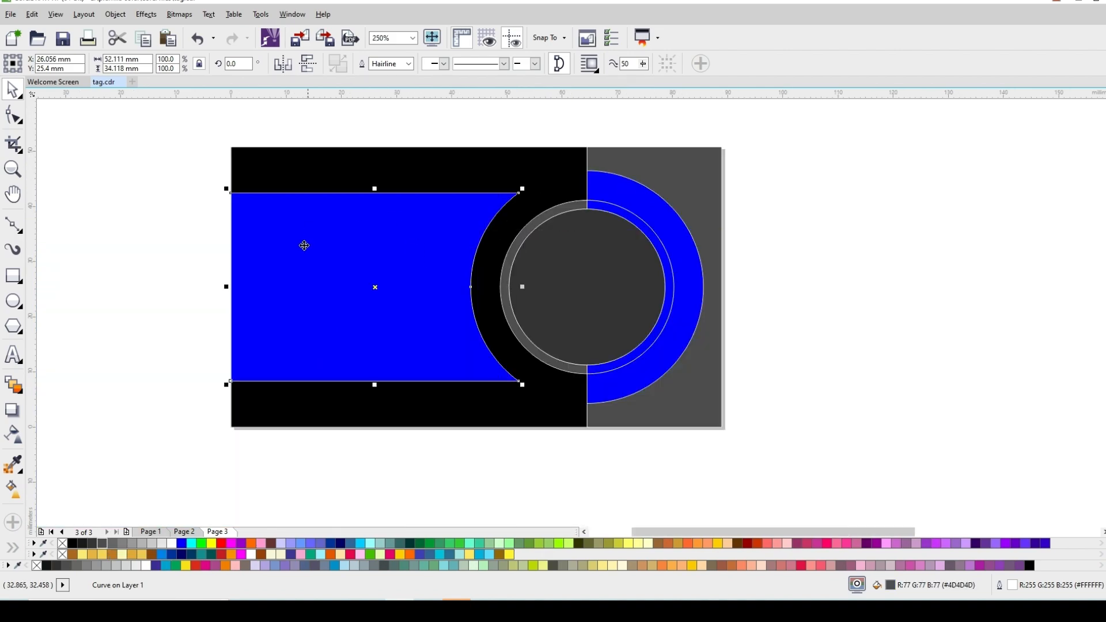
left_click(104, 545)
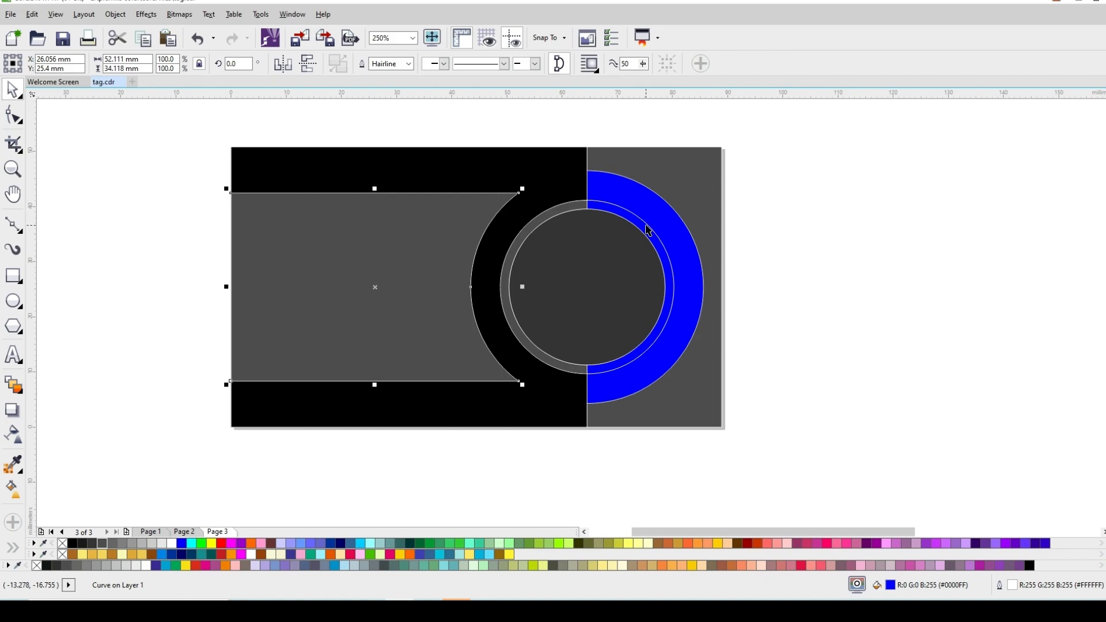
- Fill the right half of the wide outer ring with an orange shade of Deep Yellow
scroll(649, 231, "up", 2)
left_click(688, 216)
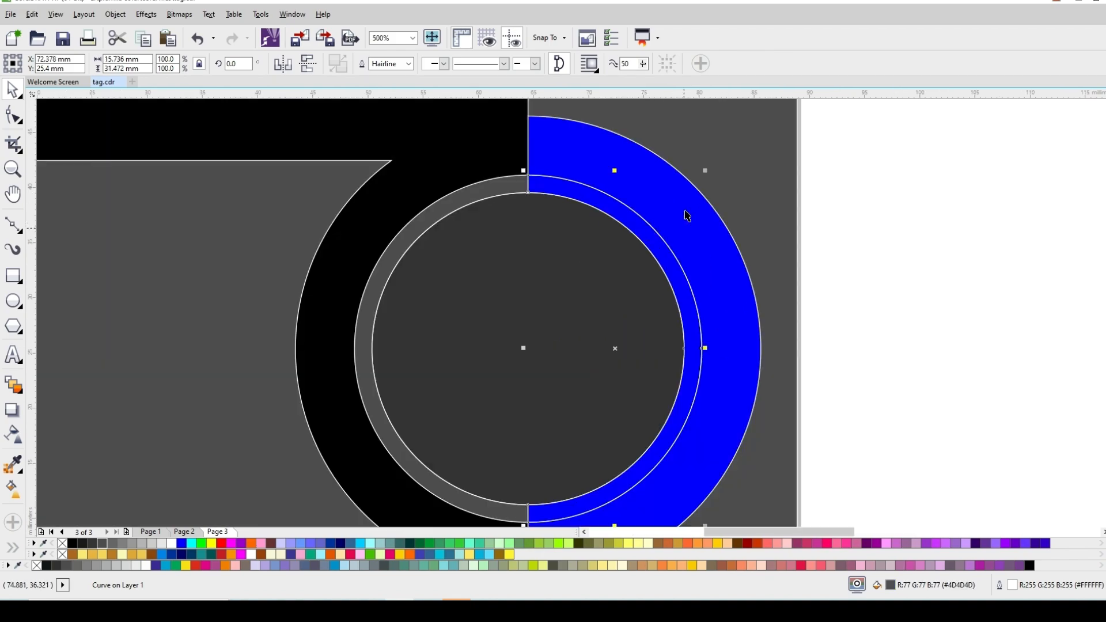
left_click(688, 216)
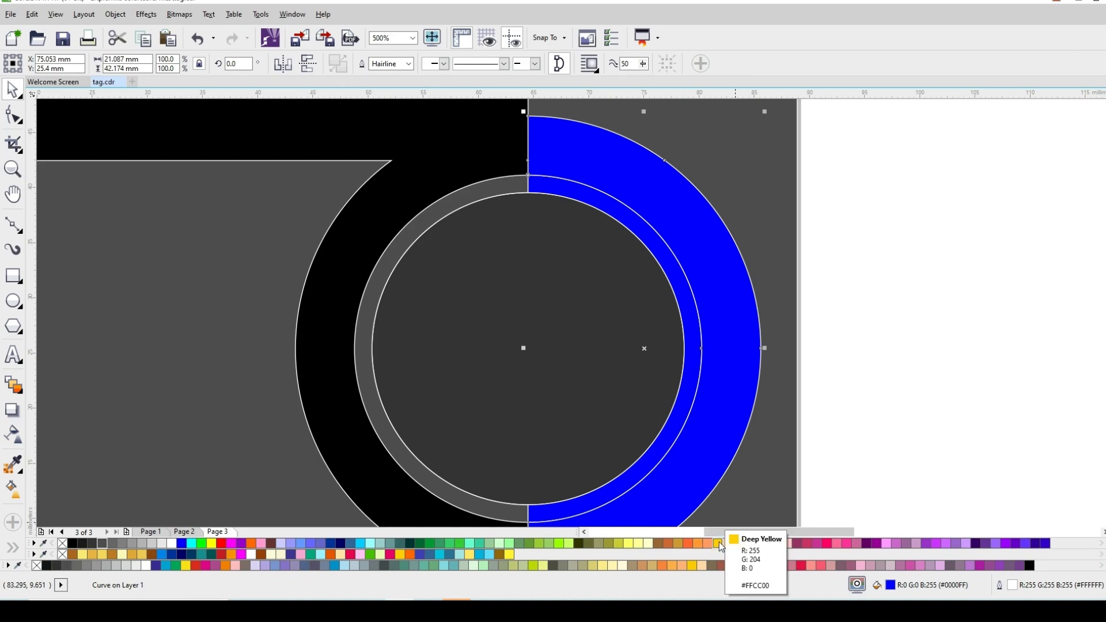
left_click_drag(719, 542, 745, 576)
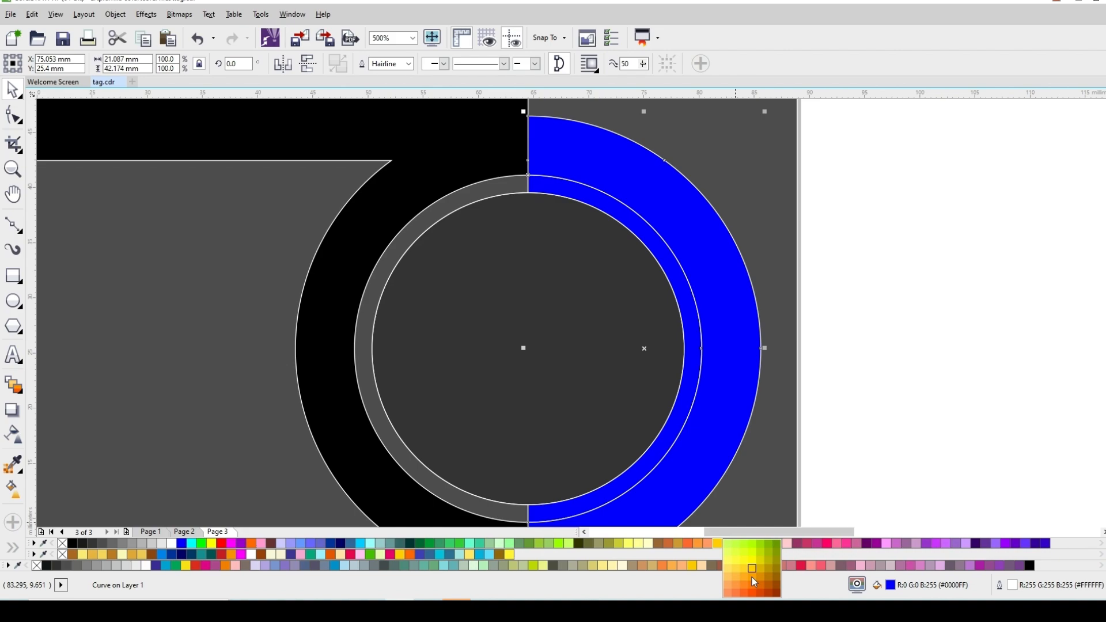
left_click_drag(752, 577, 752, 577)
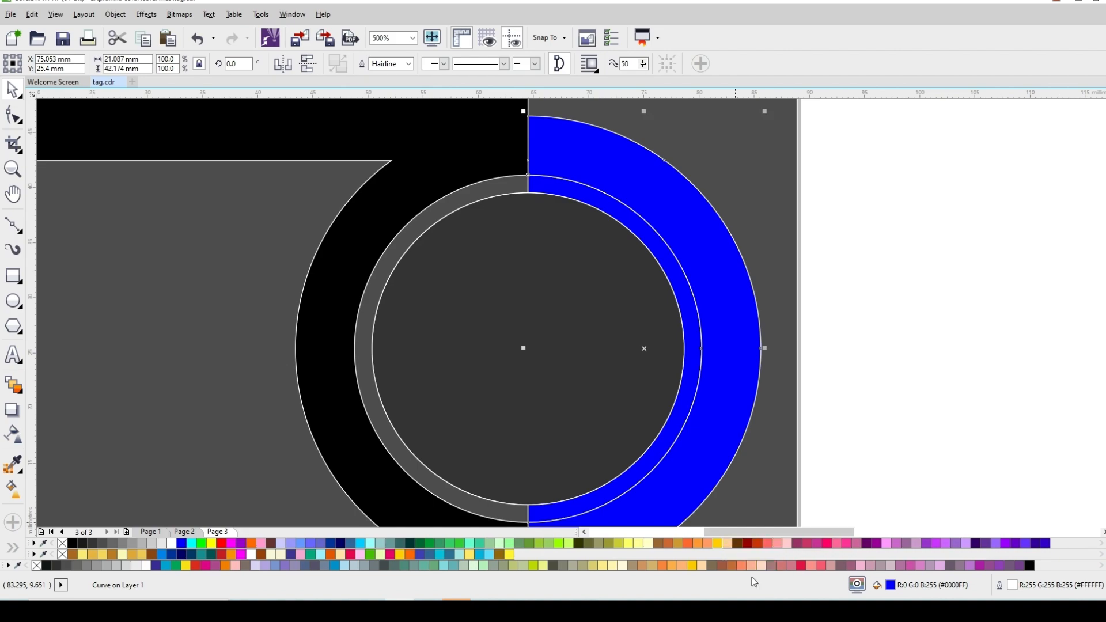
- Fill the right half of the thin ring with a darker orange shade of Deep Yellow (#DC8B00)
left_click(674, 278)
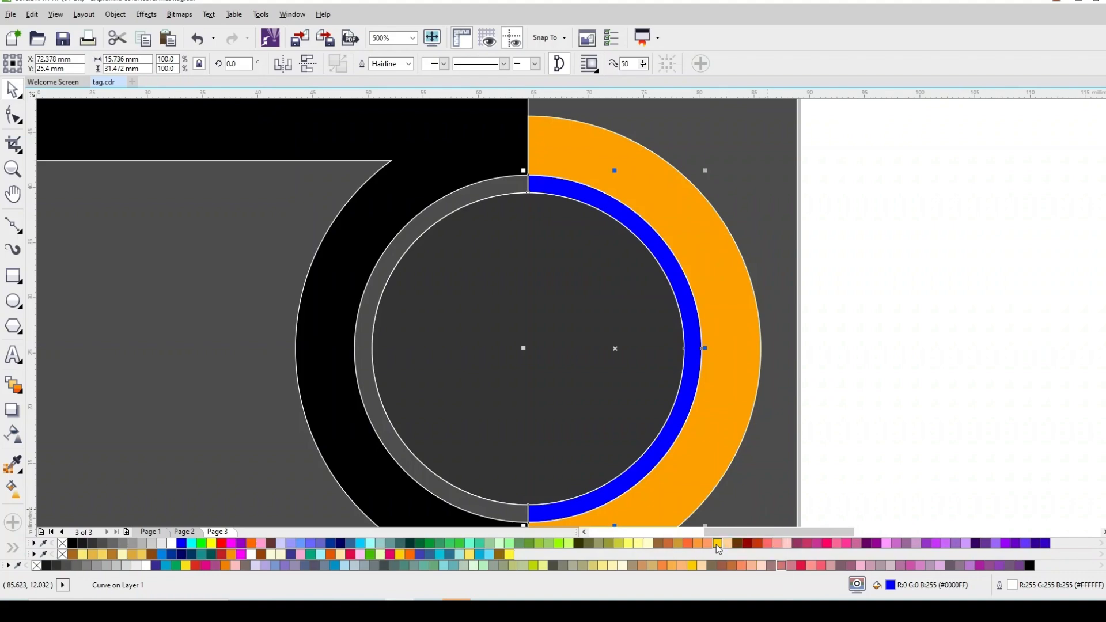
left_click_drag(718, 547, 720, 548)
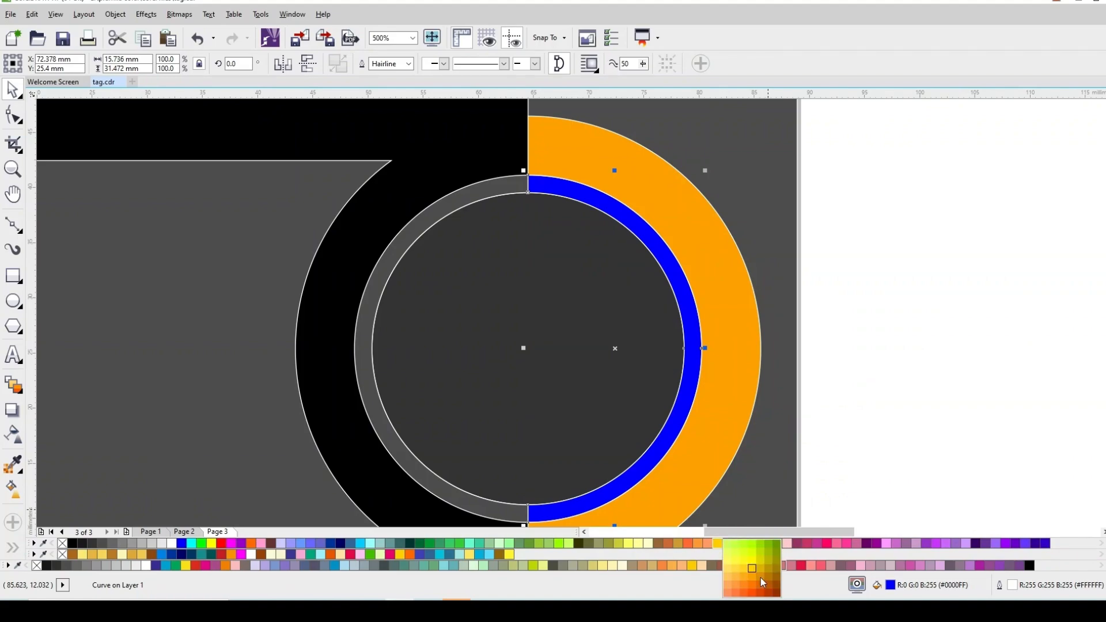
left_click_drag(764, 583, 764, 583)
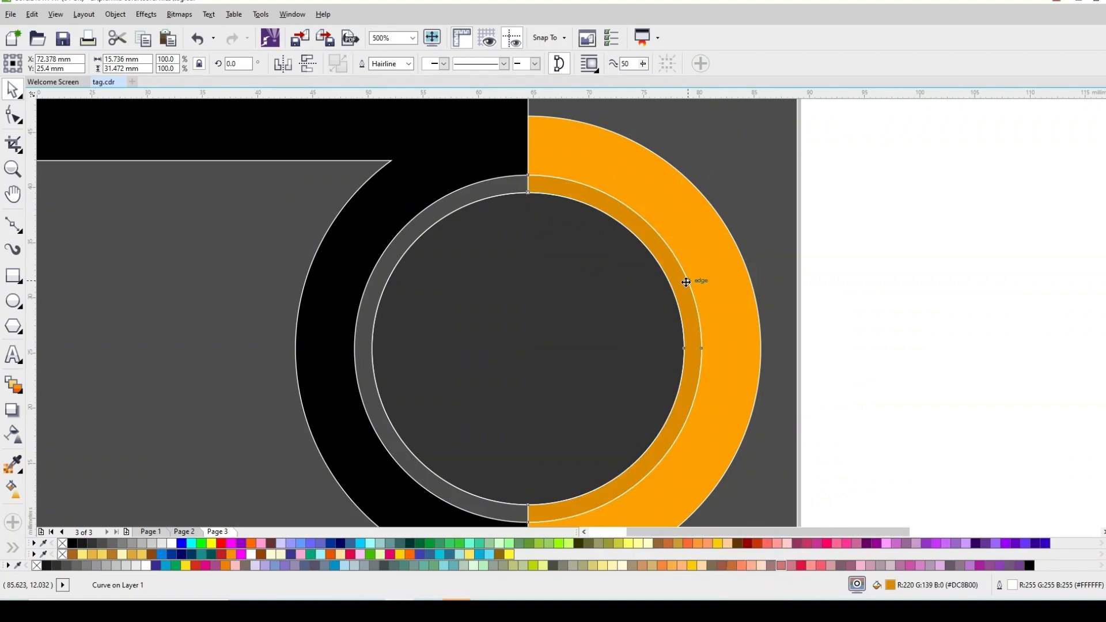
scroll(686, 285, "down", 2)
key("Escape")
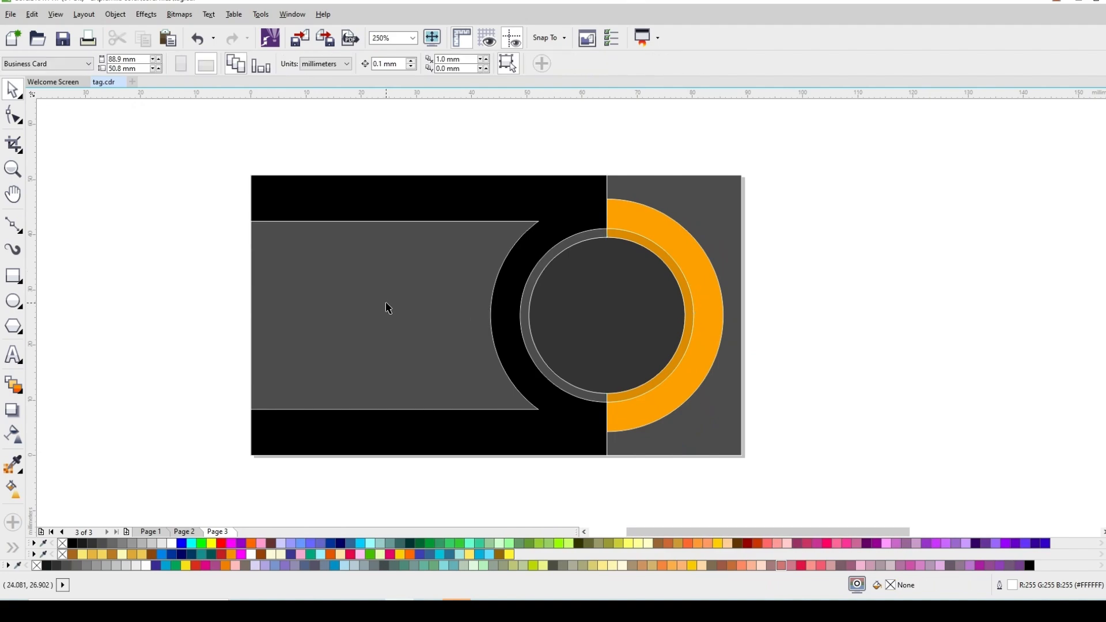
- Draw a narrow upright rectangle about 3.6 mm wide and 27.5 mm high, straddling the card's left edge midway up the gray band
scroll(482, 286, "up", 1)
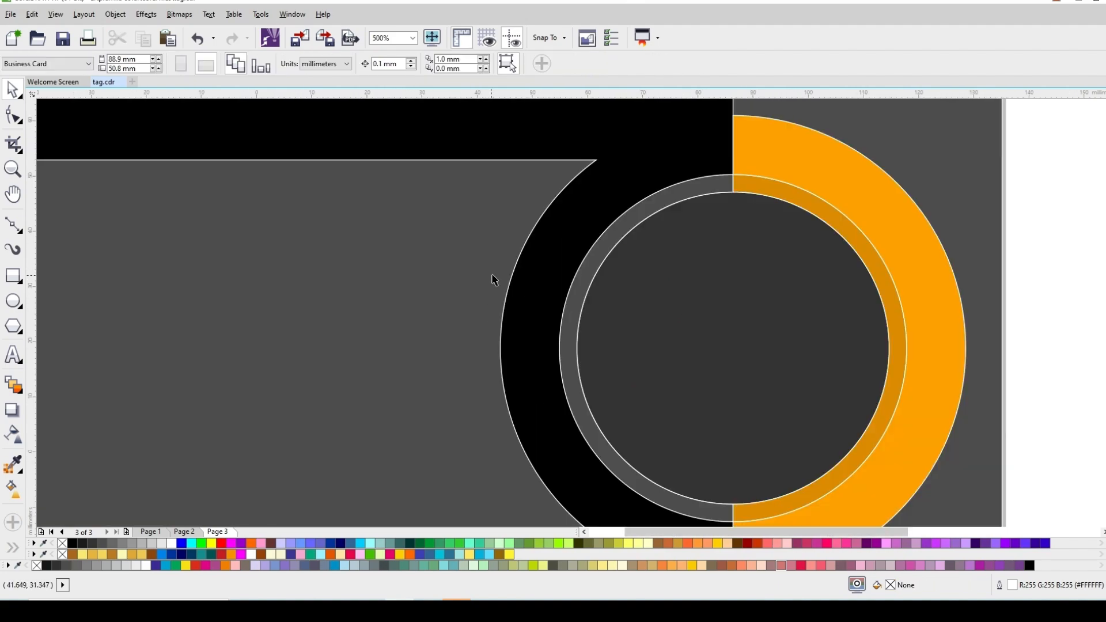
scroll(497, 279, "down", 1)
left_click(15, 279)
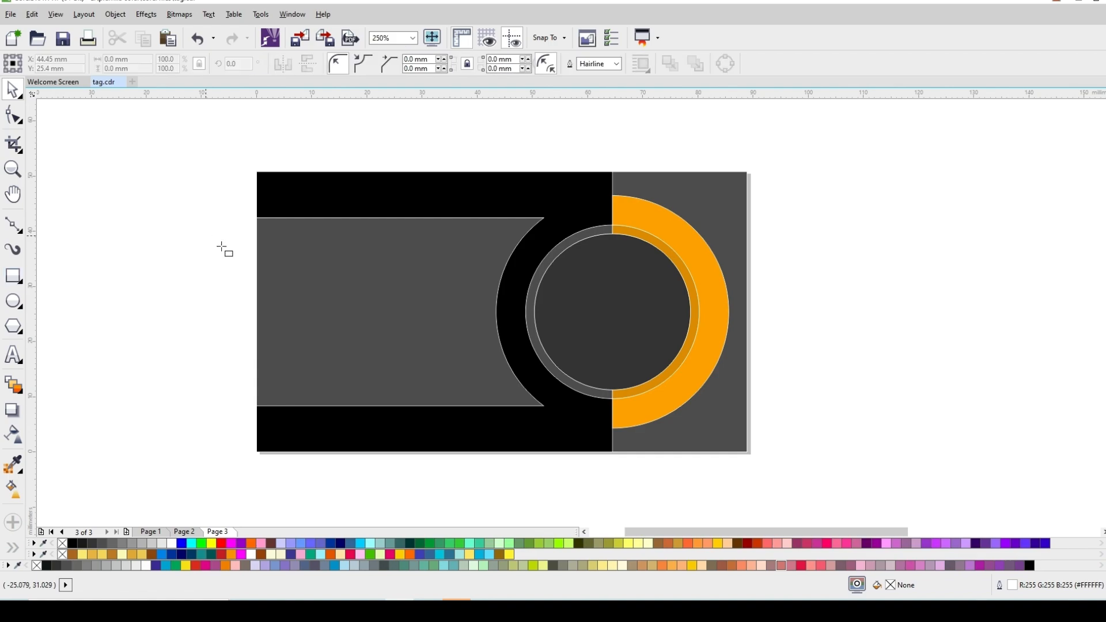
left_click_drag(247, 236, 266, 388)
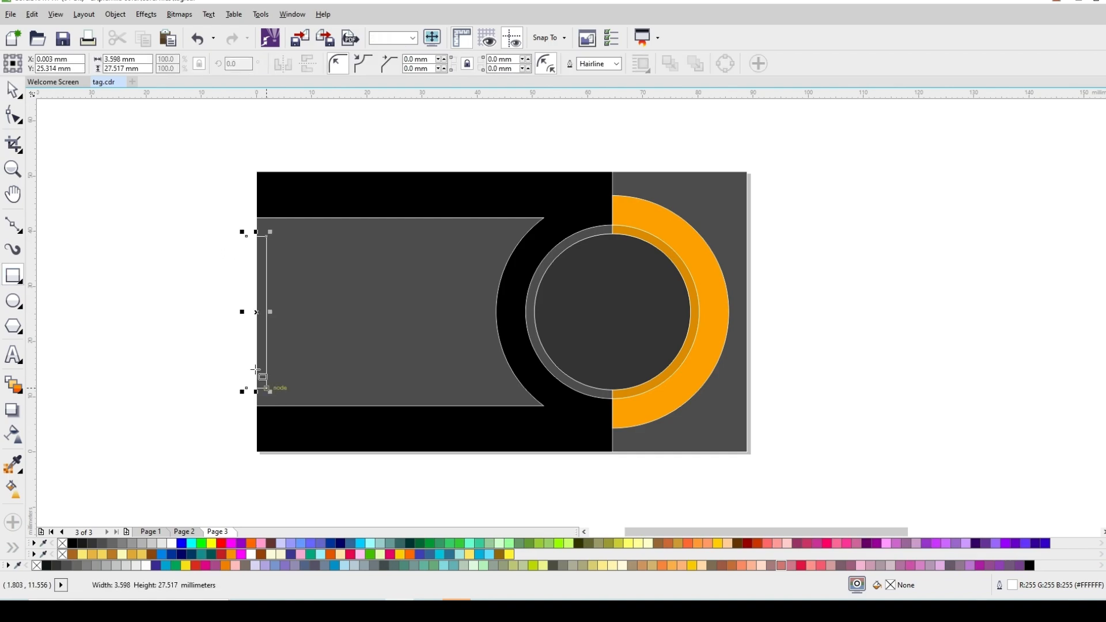
key("space")
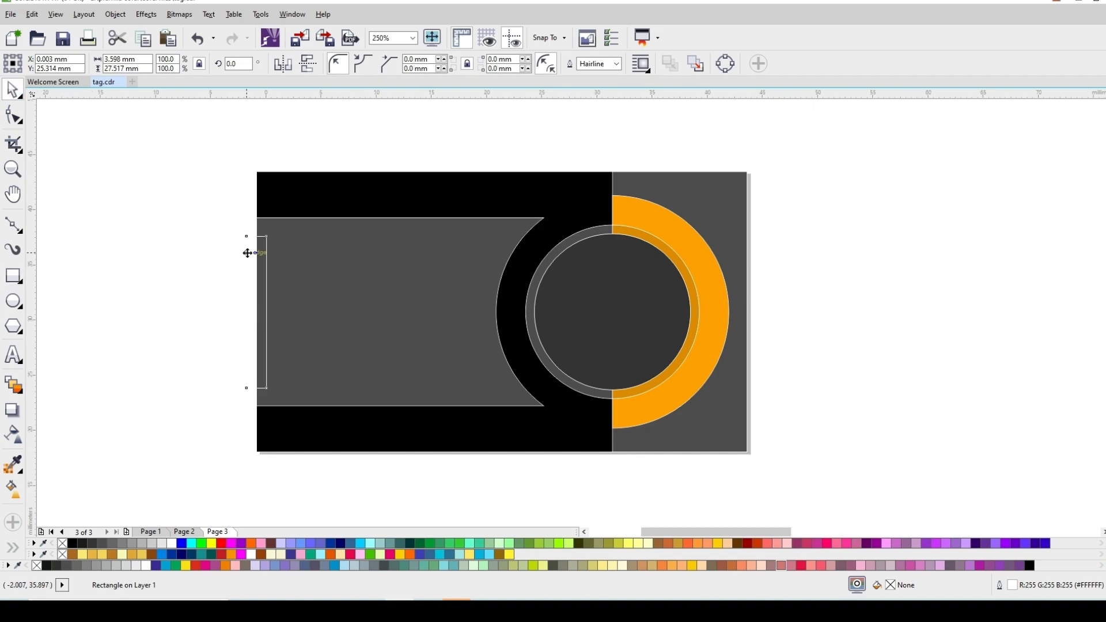
scroll(243, 255, "up", 2)
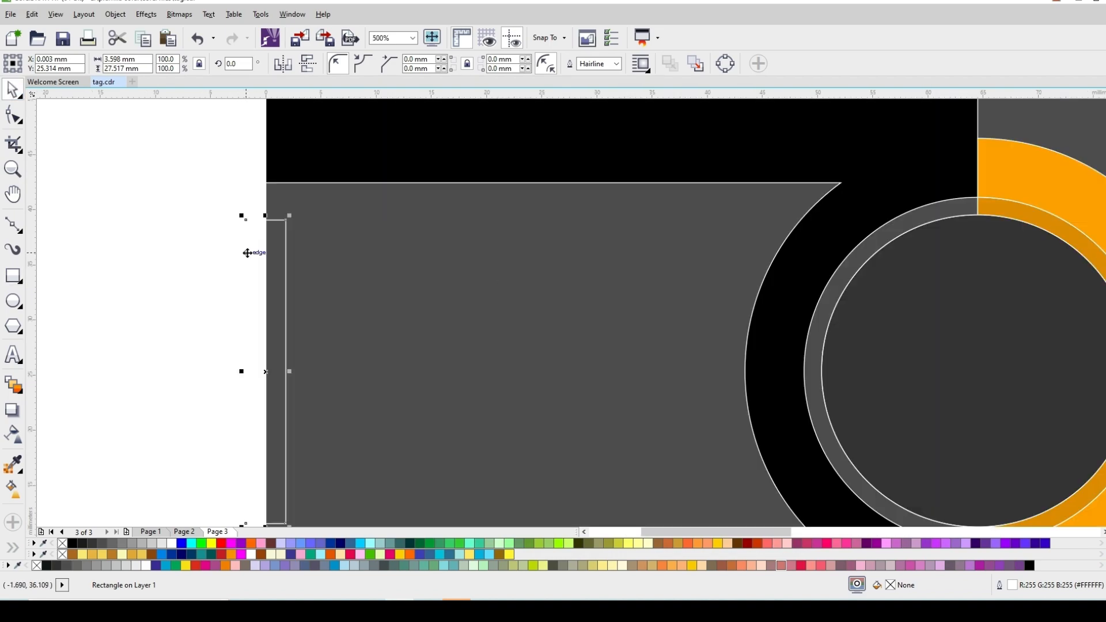
left_click(369, 245, "shift")
scroll(368, 245, "down", 2)
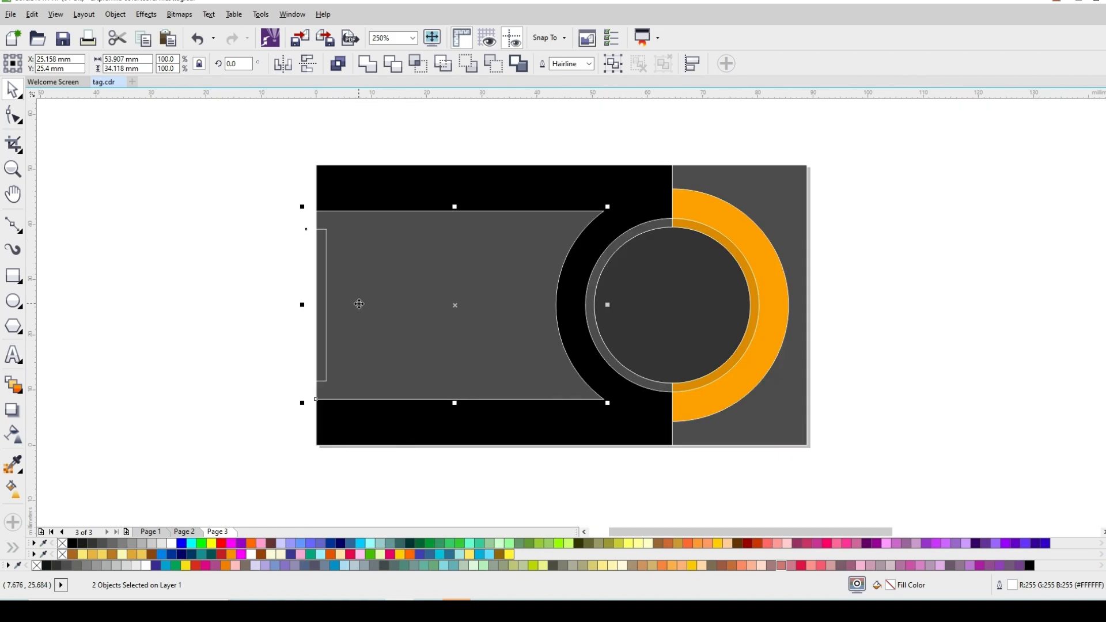
left_click(190, 265)
scroll(321, 231, "up", 2)
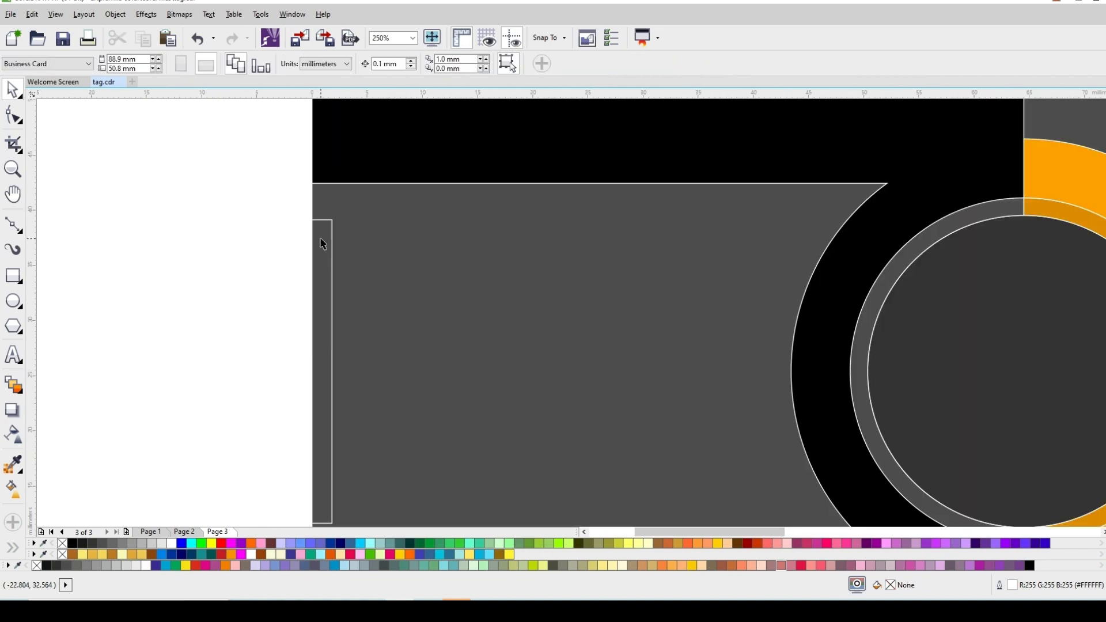
- Round all corners of the narrow upright rectangle on the card's left edge to the maximum radius of about 1.8 mm
scroll(321, 229, "up", 1)
scroll(329, 231, "down", 2)
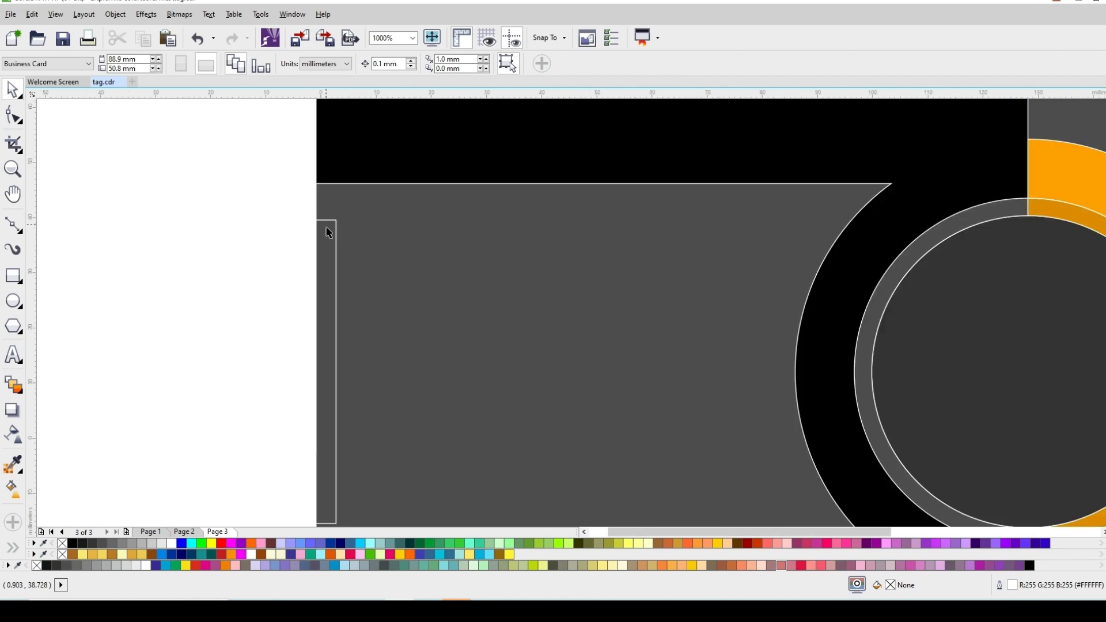
left_click(329, 249)
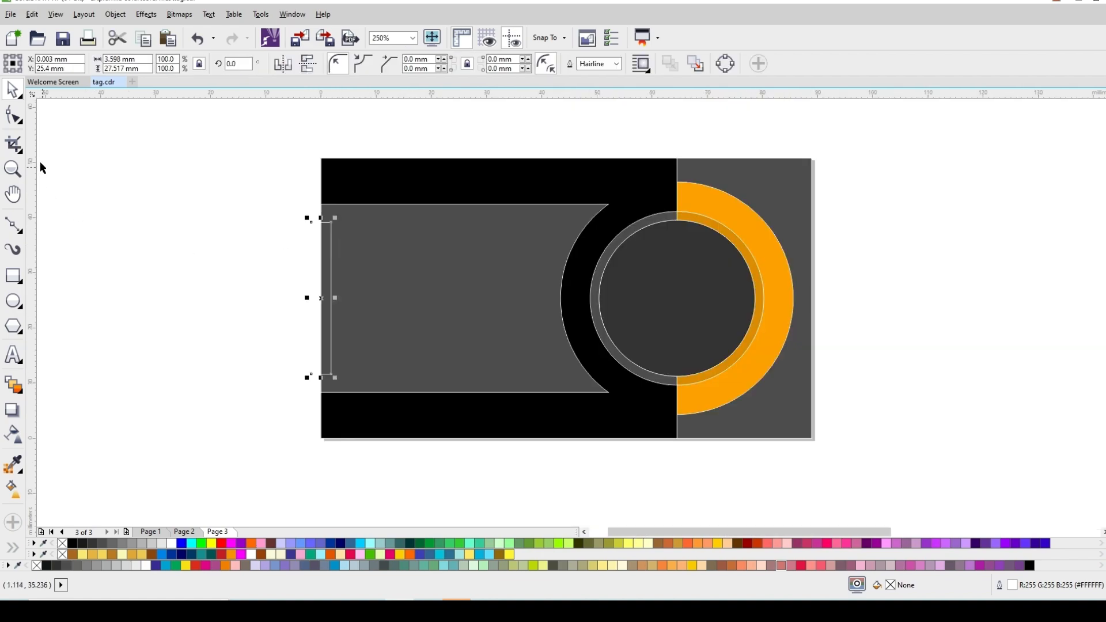
left_click(13, 115)
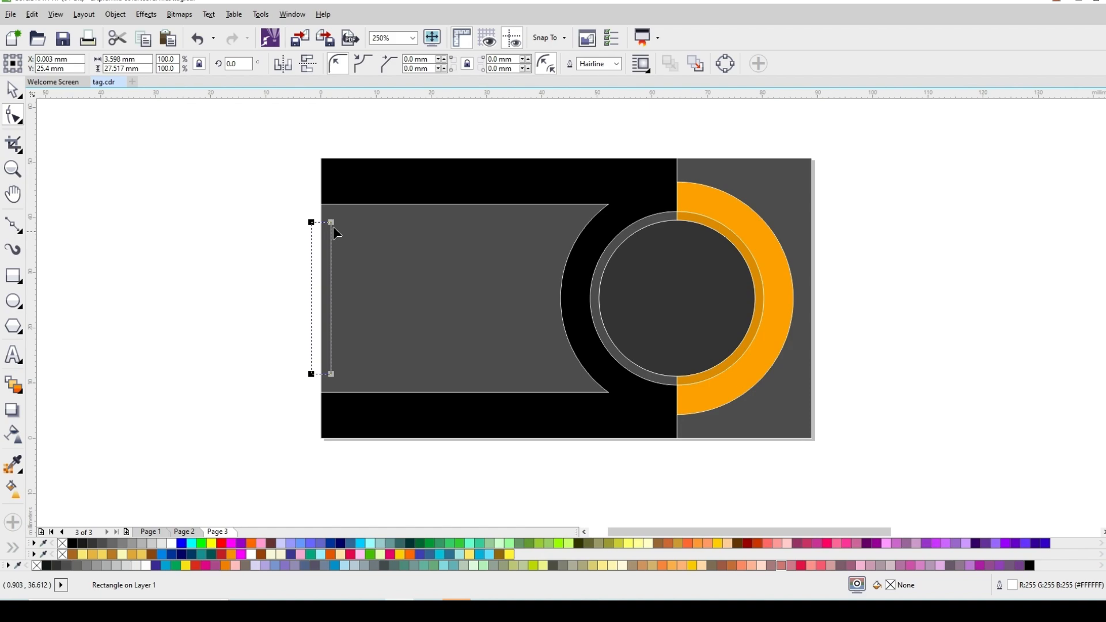
left_click_drag(333, 221, 331, 233)
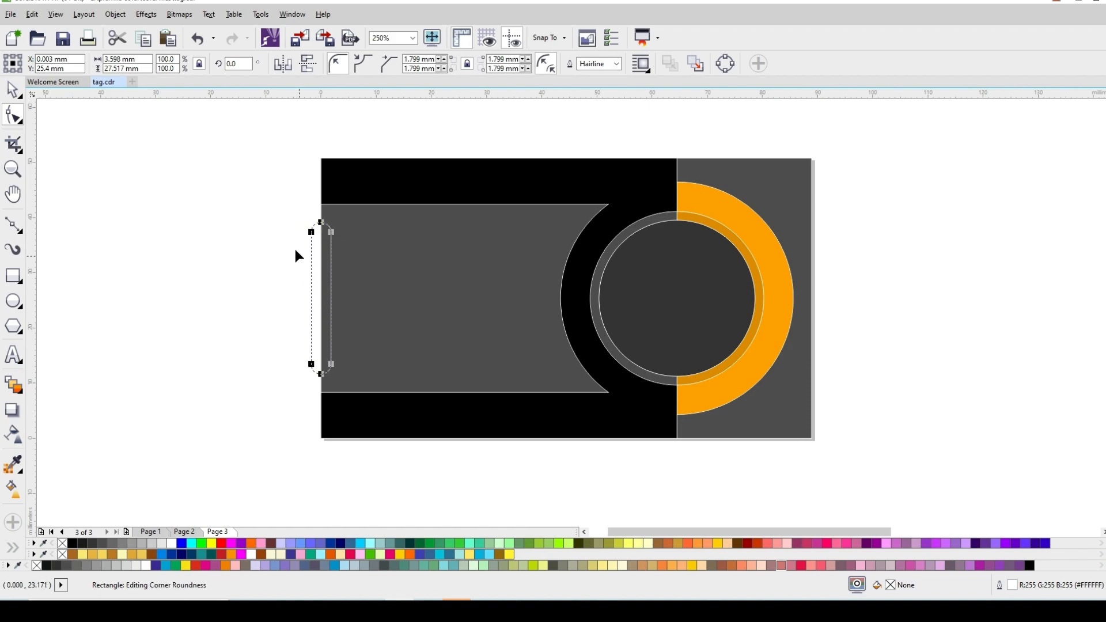
left_click(11, 89)
key("Escape")
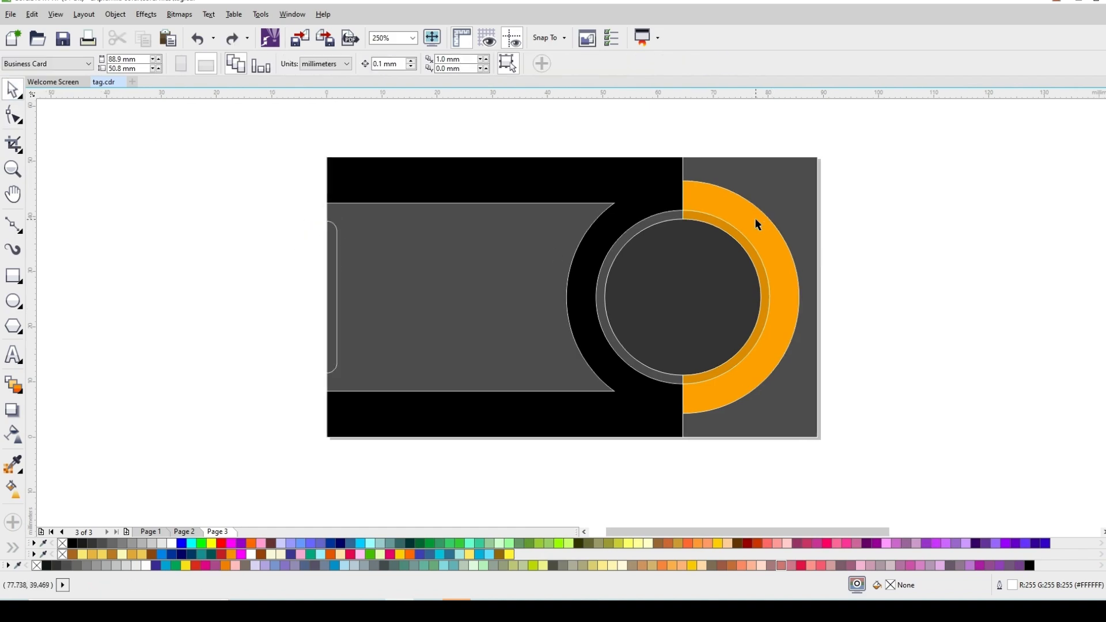
- Copy the orange fill of the wide ring's right half onto the rounded bar and remove the bar's outline
left_click(756, 223)
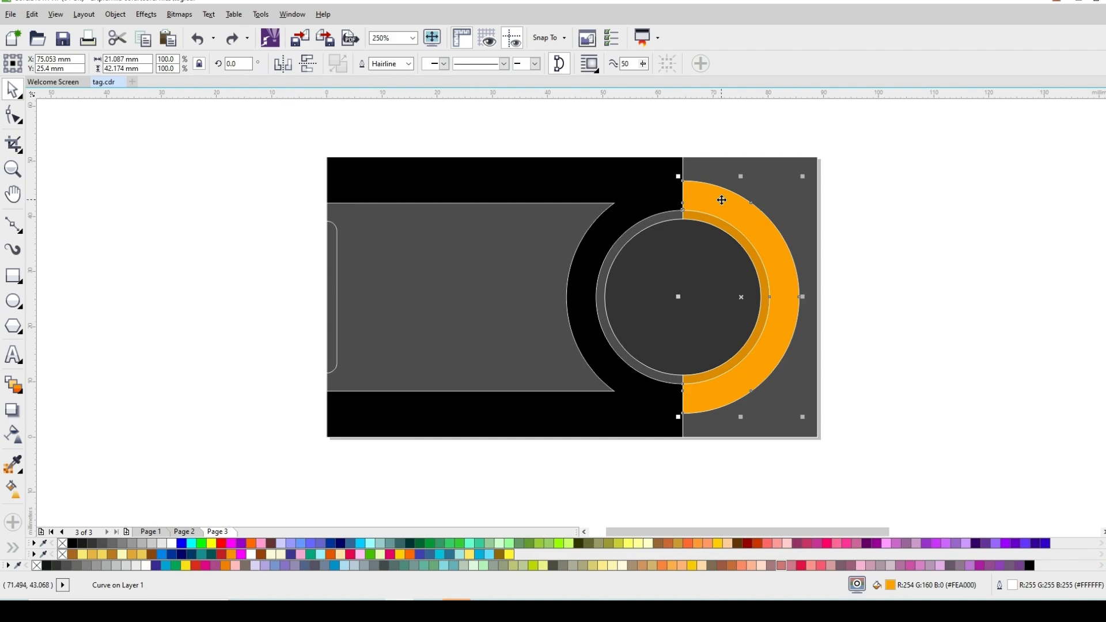
left_click_drag(722, 200, 332, 256)
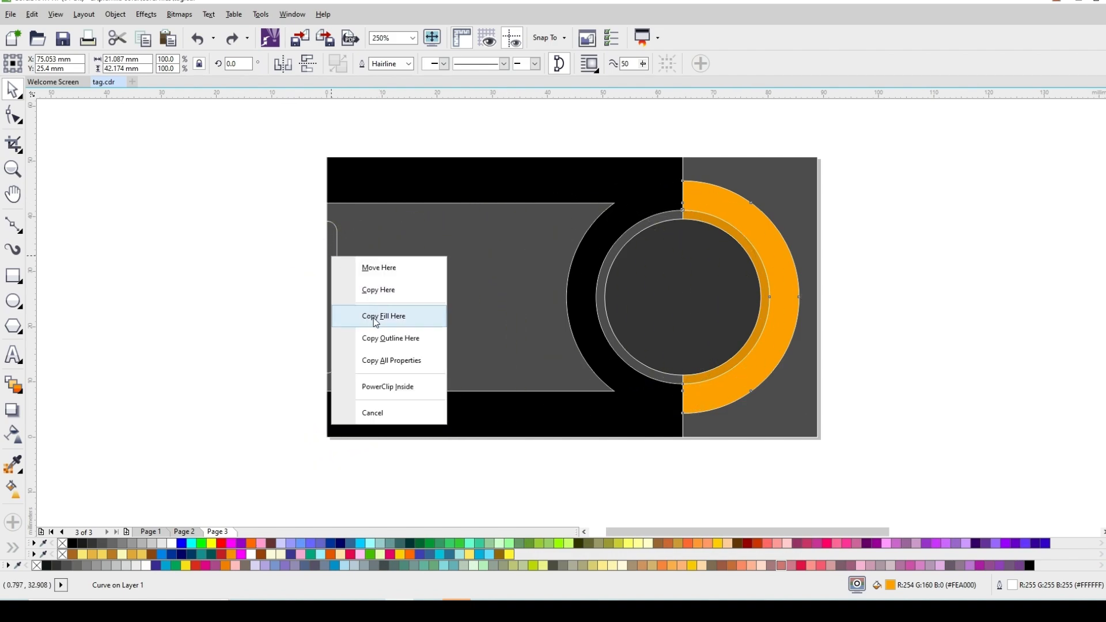
left_click(377, 317)
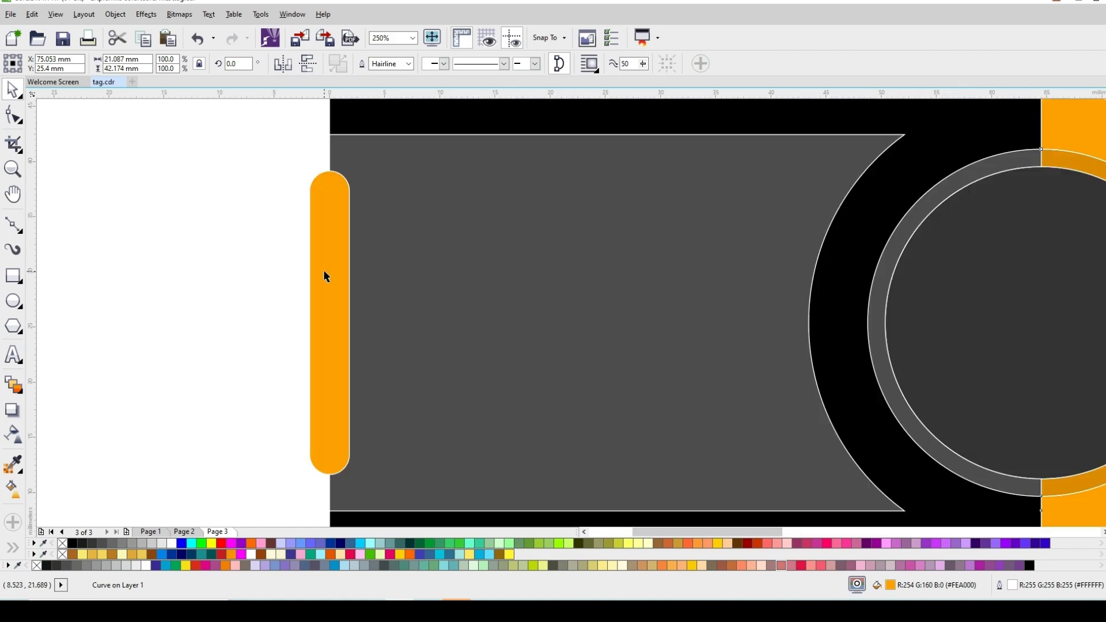
scroll(323, 270, "up", 2)
left_click(339, 262)
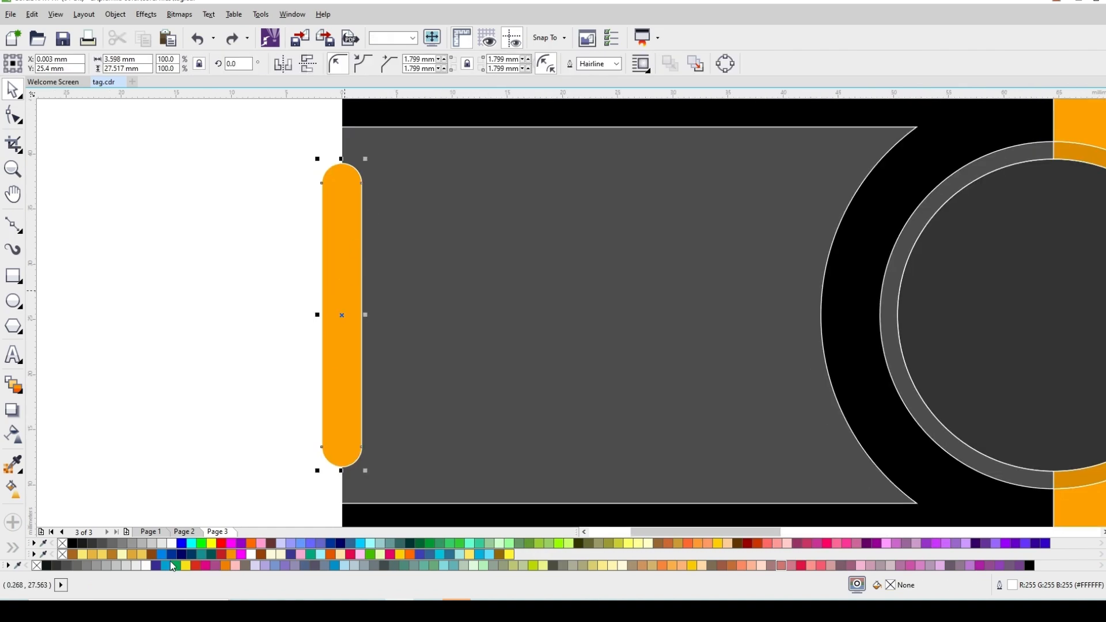
right_click(62, 547)
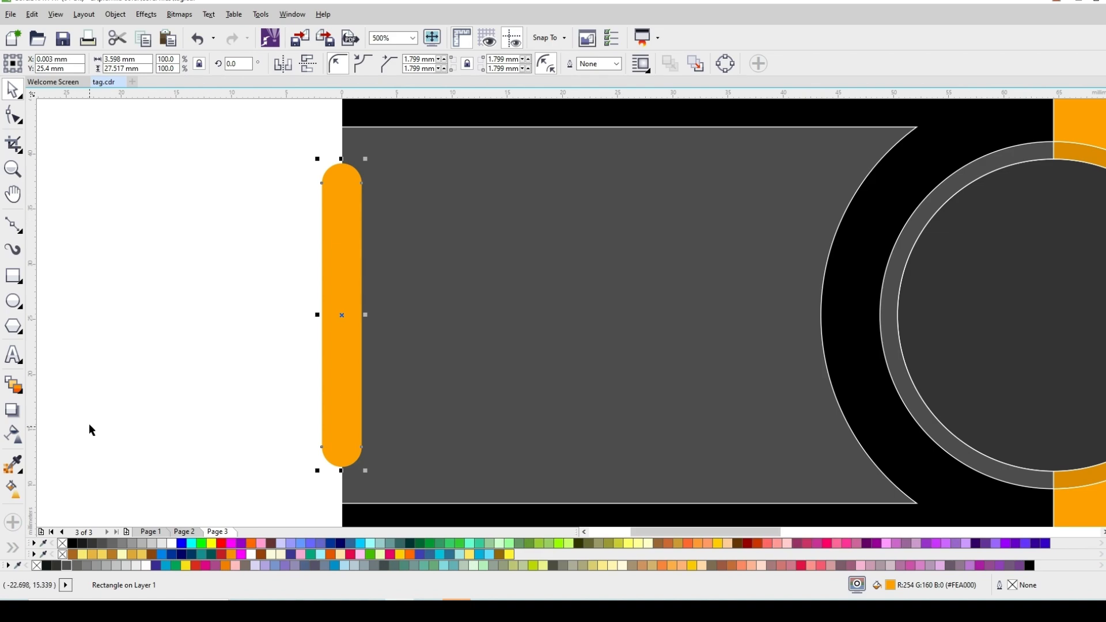
- Add a drop shadow to the orange bar, offset about 0.85 mm to the right with opacity 50 and feathering 15
left_click(16, 415)
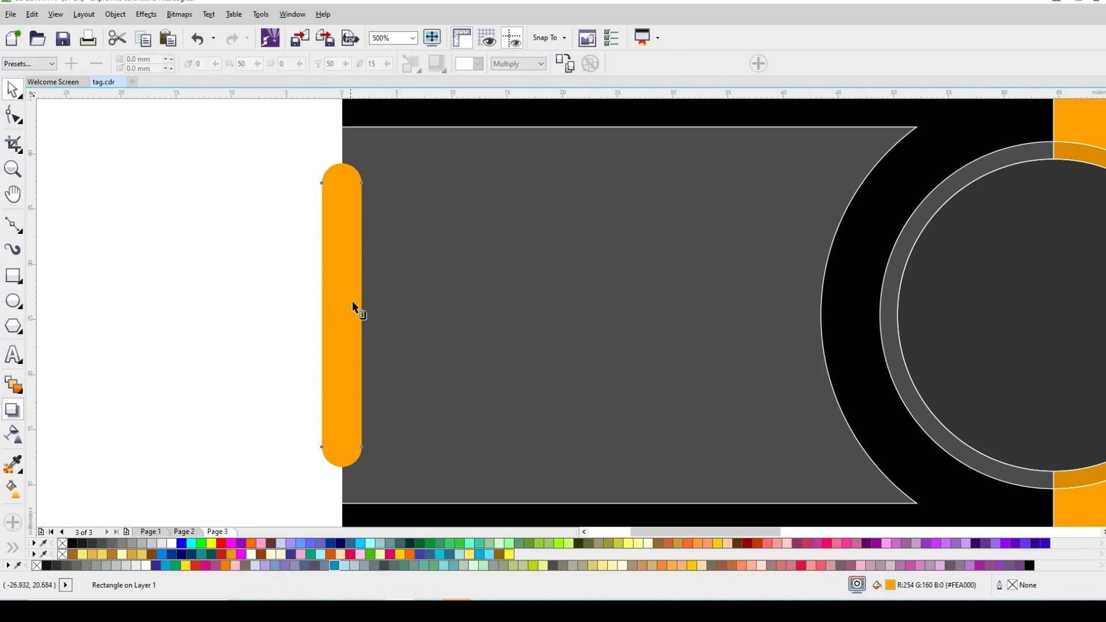
left_click_drag(342, 315, 375, 319)
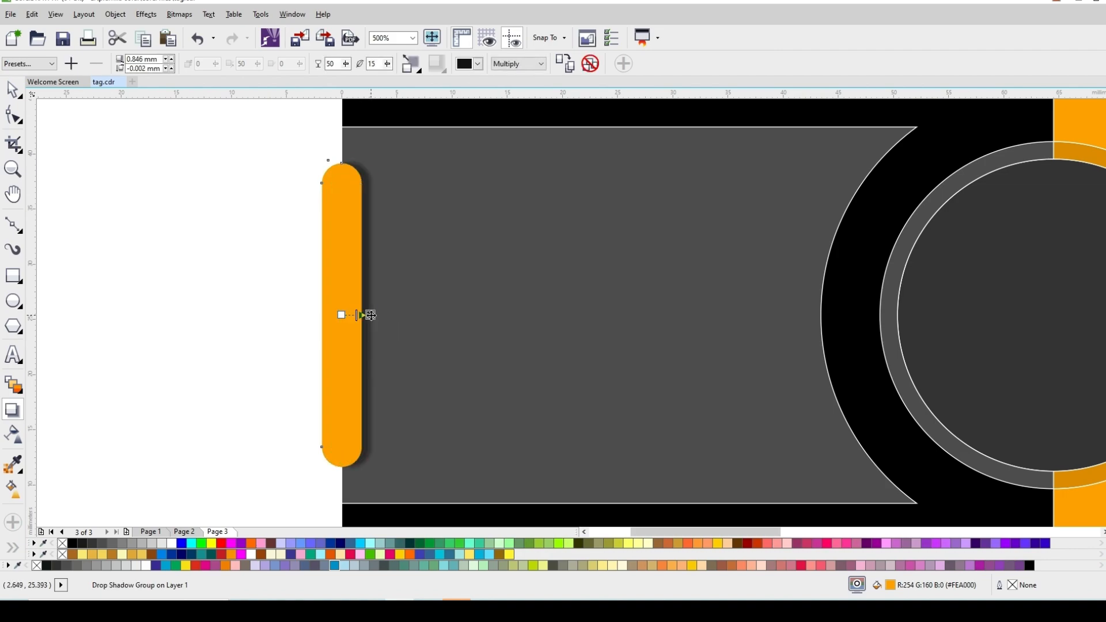
left_click_drag(369, 314, 370, 314)
key("space")
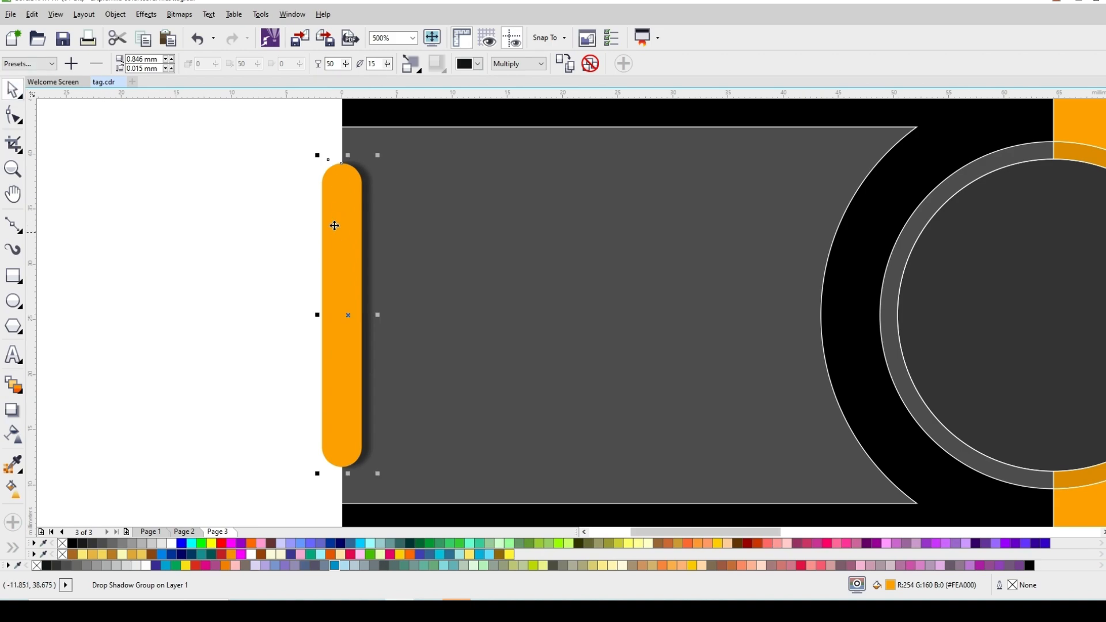
- PowerClip the shadowed orange bar inside the large gray band
right_click(340, 211)
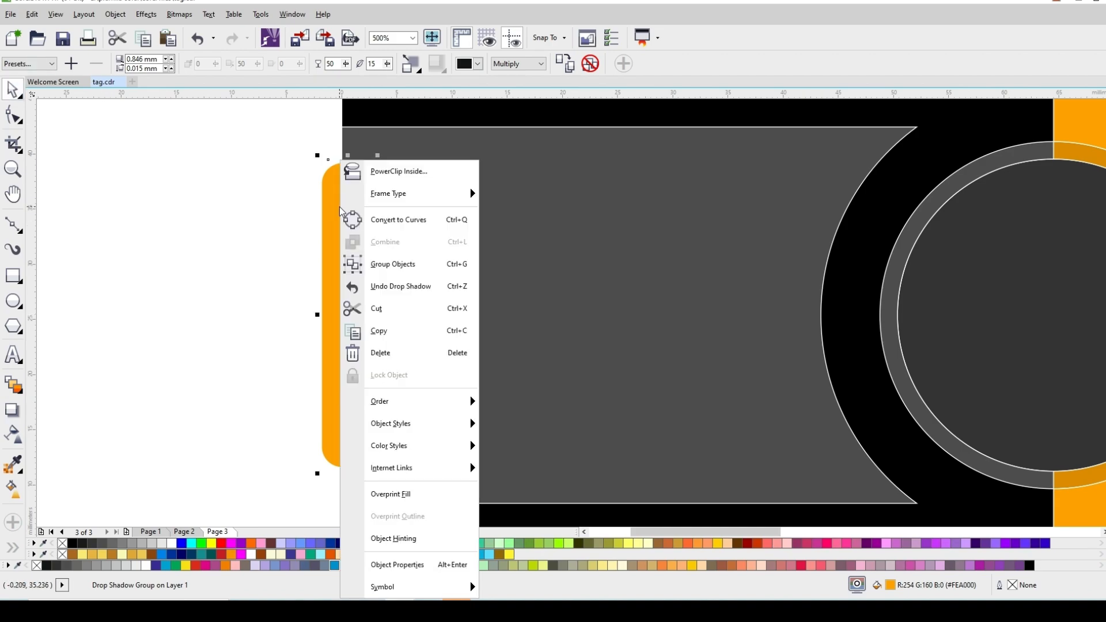
left_click(395, 172)
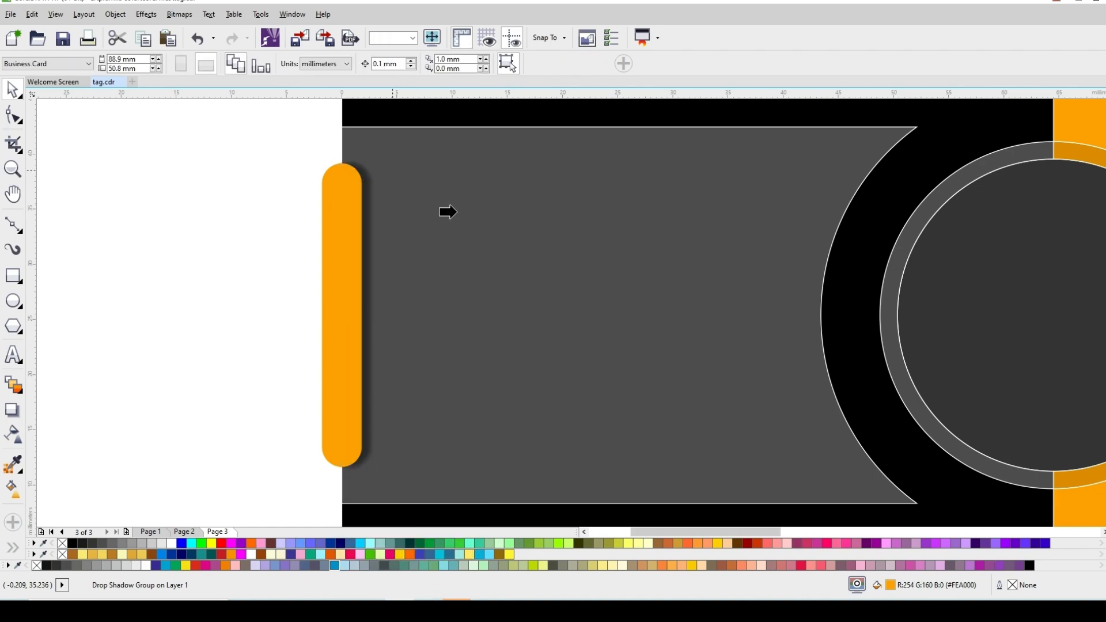
left_click(461, 243)
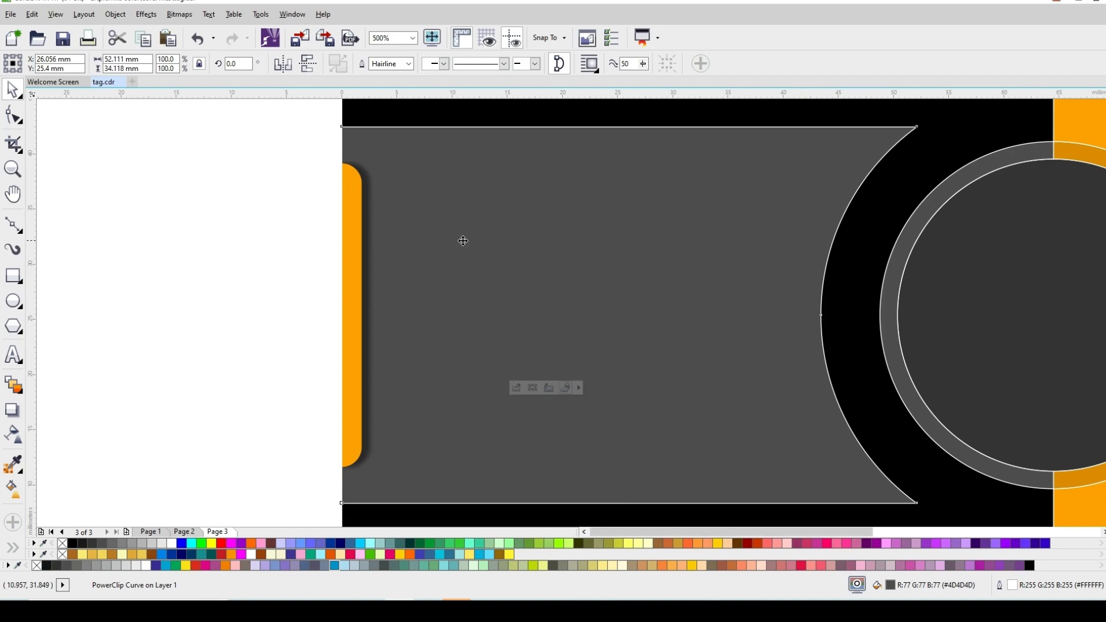
- Remove the outlines from all shapes on the card
scroll(462, 242, "down", 1)
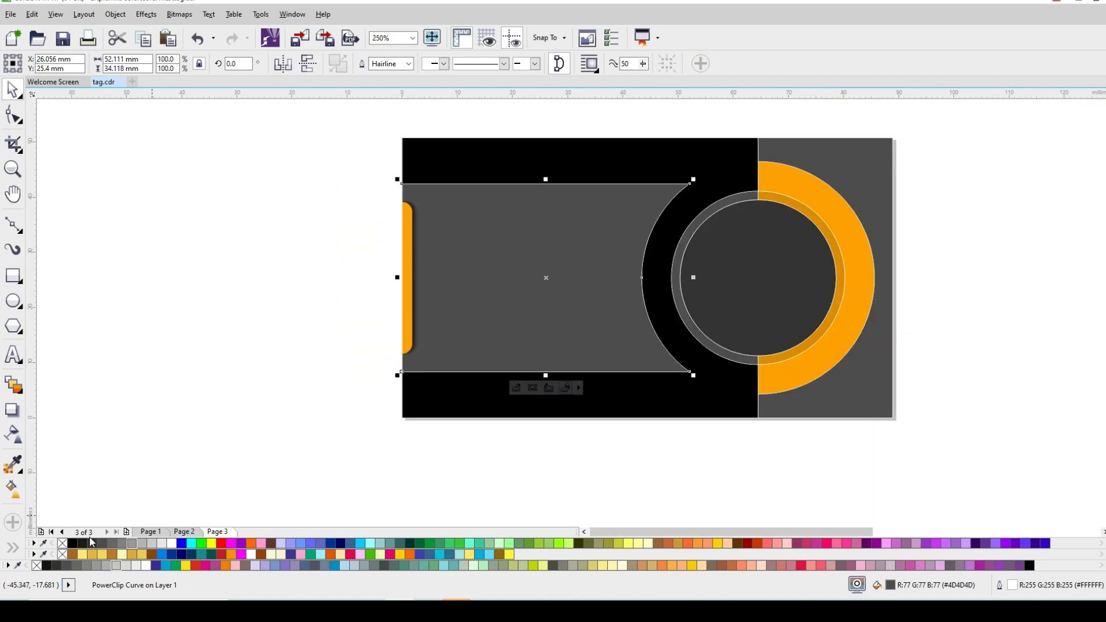
scroll(919, 248, "up", 1)
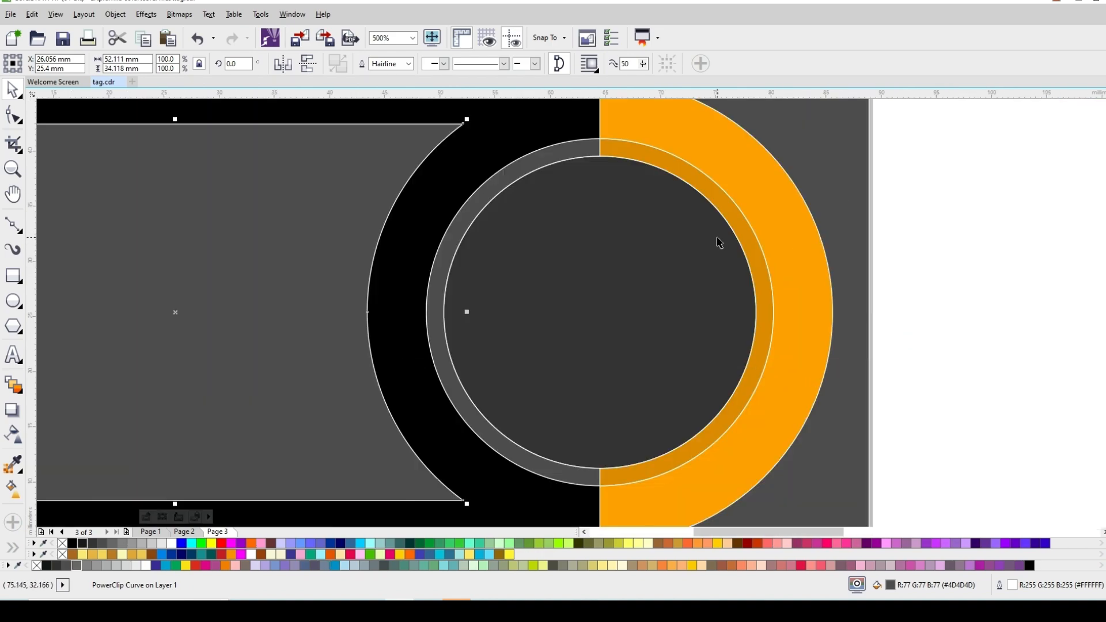
scroll(720, 243, "down", 1)
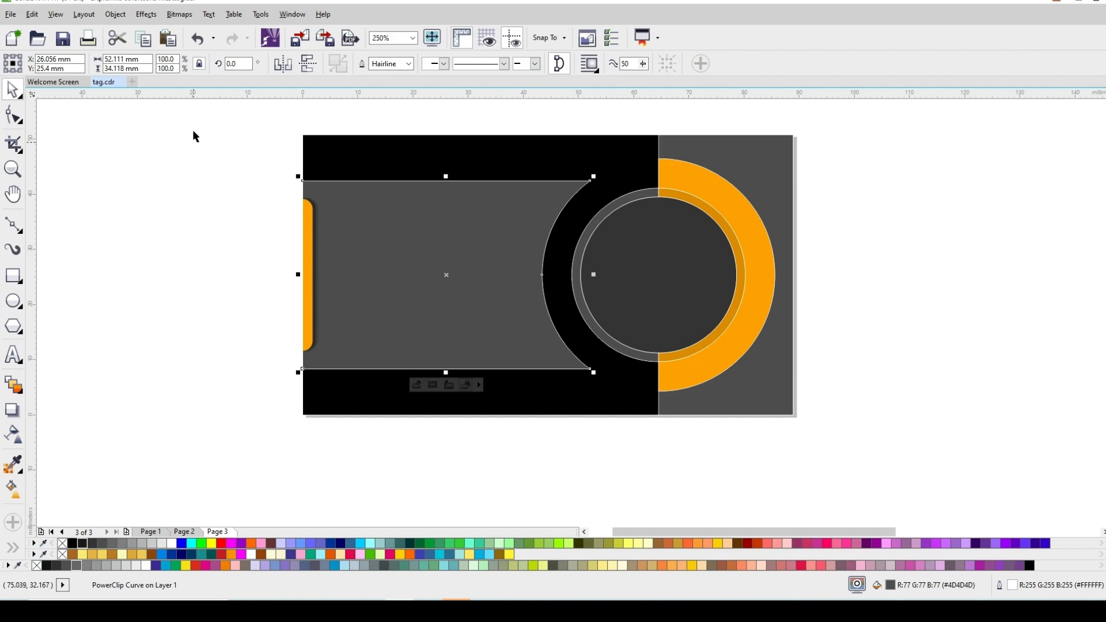
left_click_drag(195, 118, 807, 424)
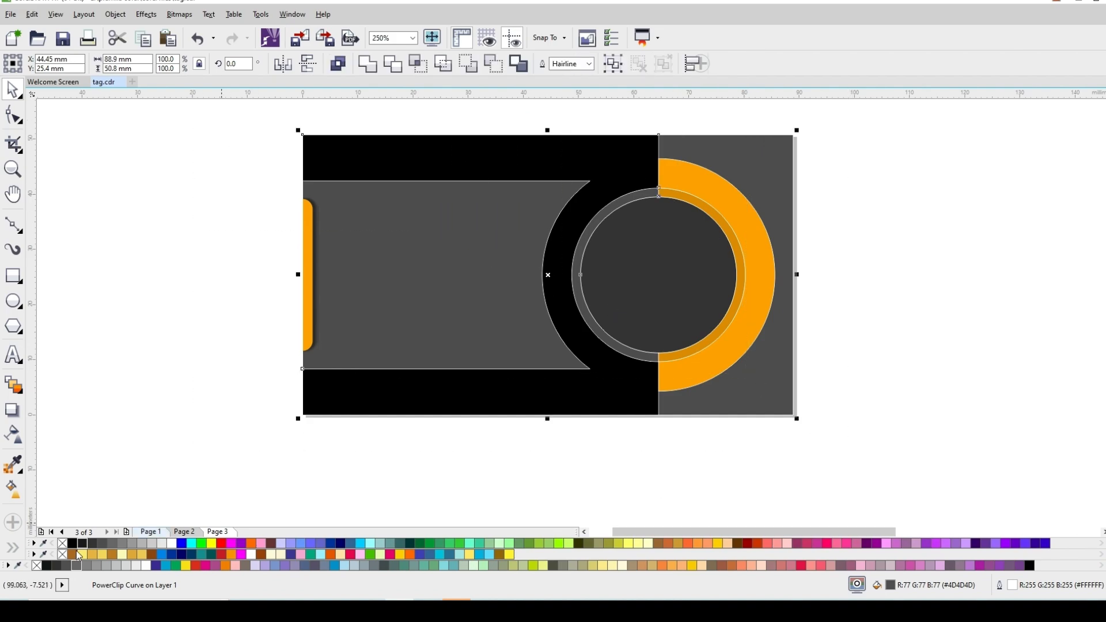
right_click(62, 543)
scroll(322, 285, "down", 1)
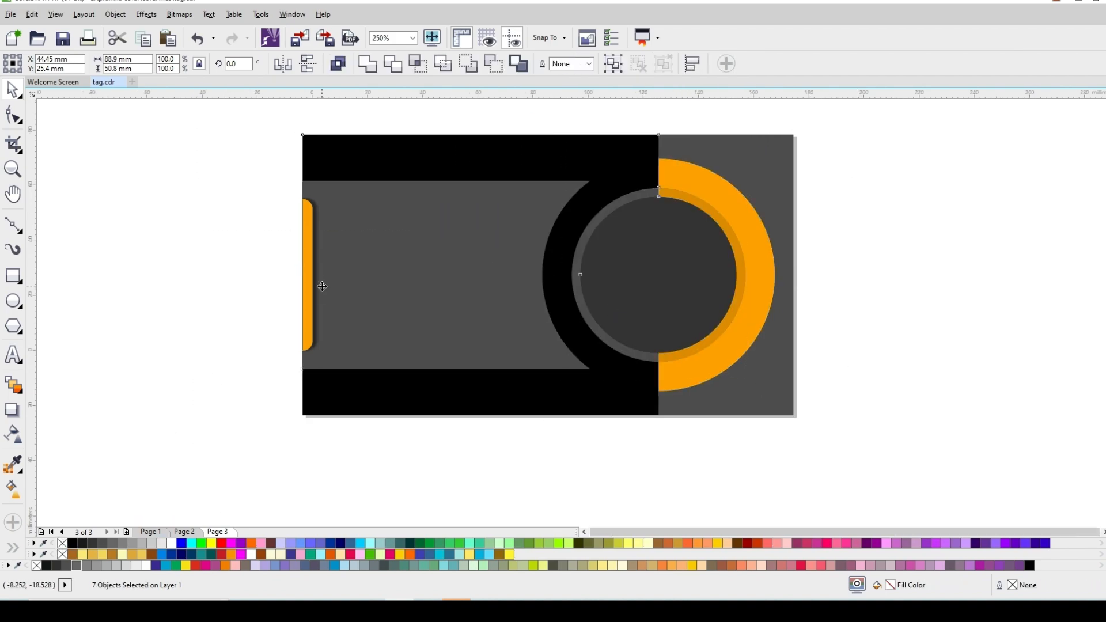
left_click(590, 277)
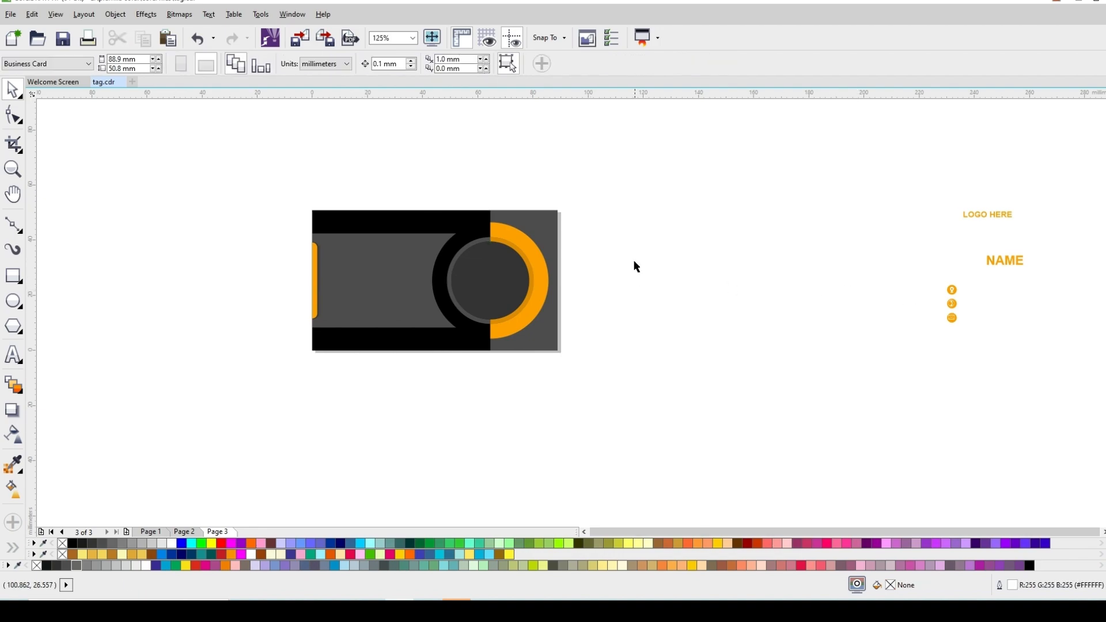
- Add a black drop shadow to the orange half ring with angle 180, opacity 50, feathering 15 and Multiply mode
scroll(552, 268, "up", 4)
left_click(510, 278)
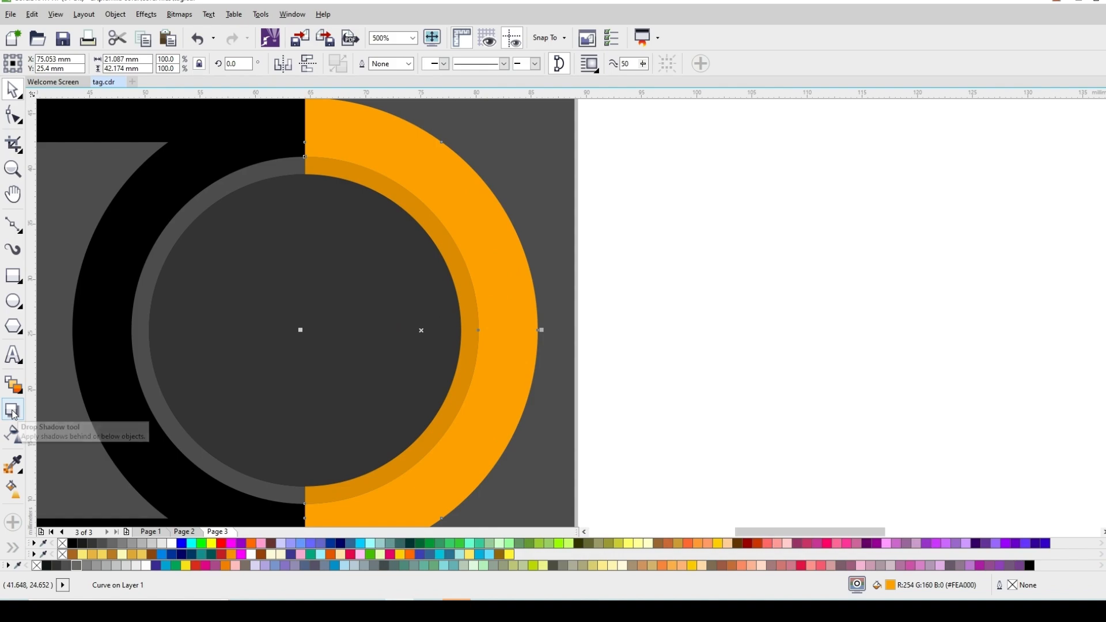
left_click(14, 415)
left_click_drag(510, 321, 310, 333)
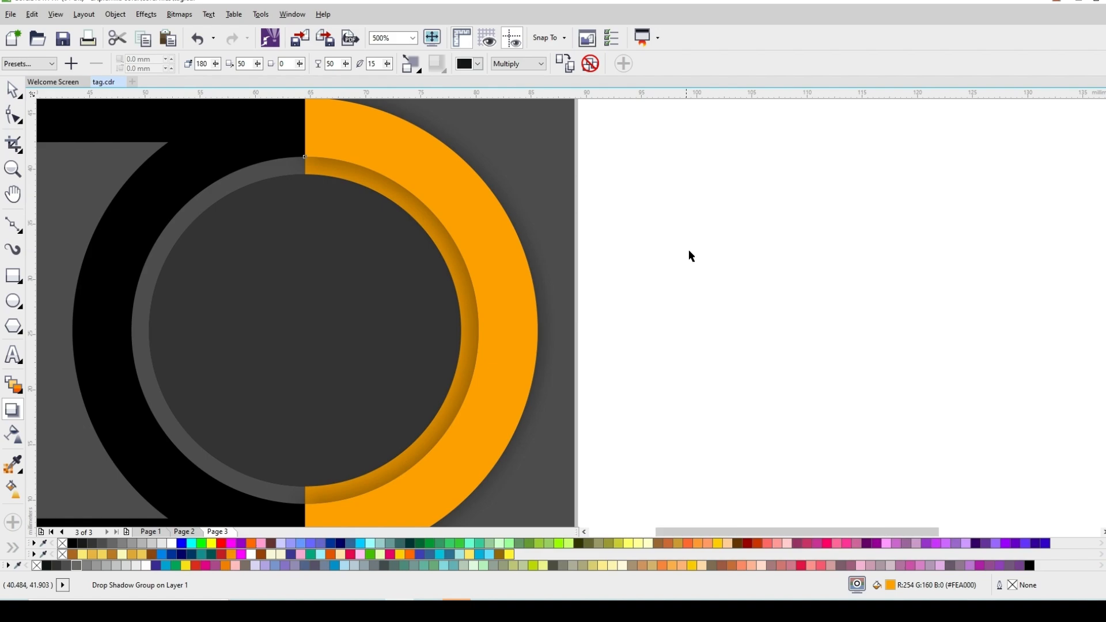
scroll(689, 250, "down", 1)
scroll(627, 233, "up", 1)
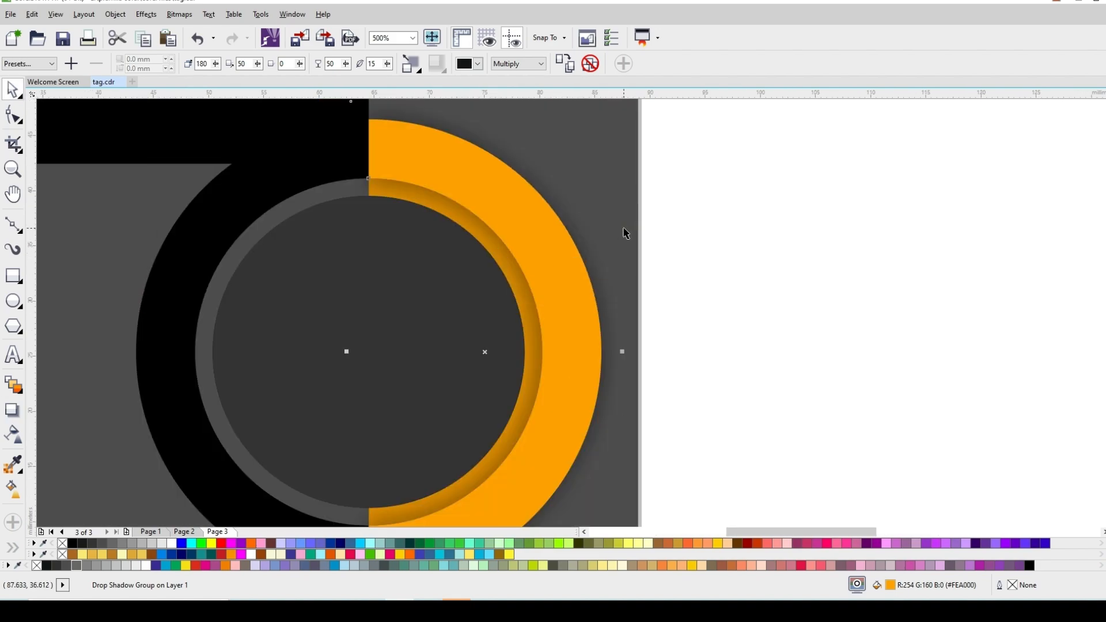
- Move the grouped name, designation and contact details from outside the page onto the card's gray band
scroll(626, 233, "down", 2)
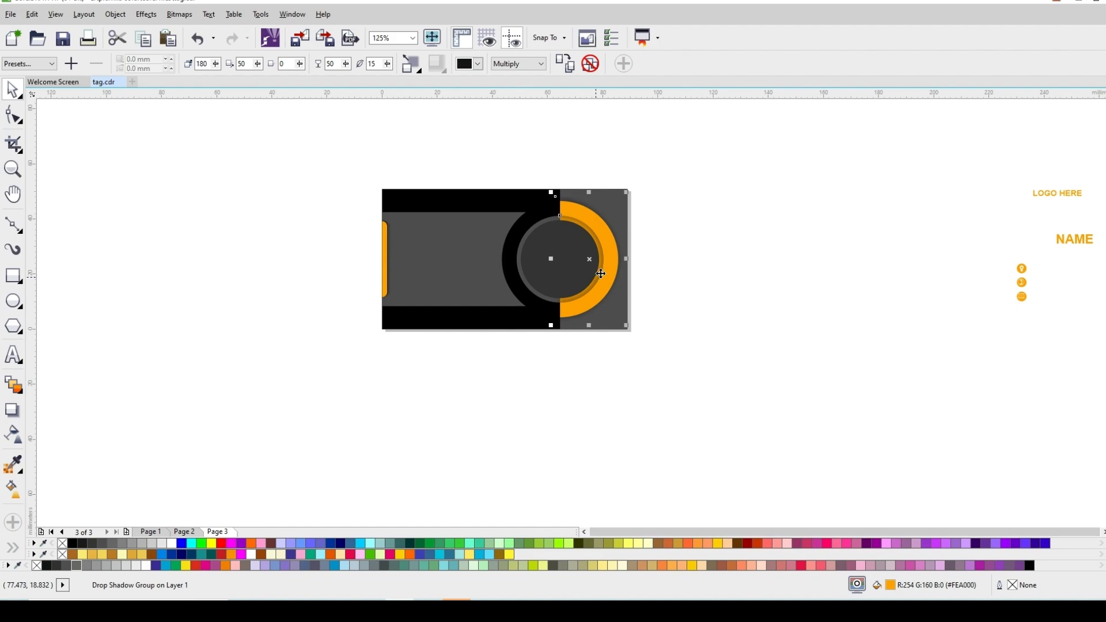
scroll(601, 274, "down", 1)
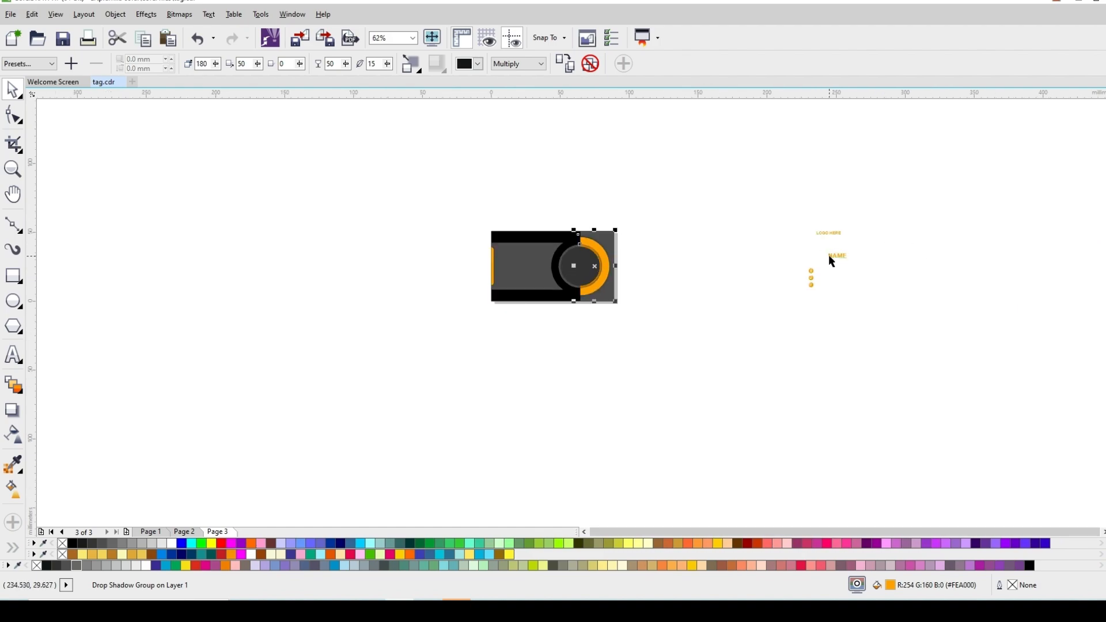
left_click_drag(831, 262, 529, 268)
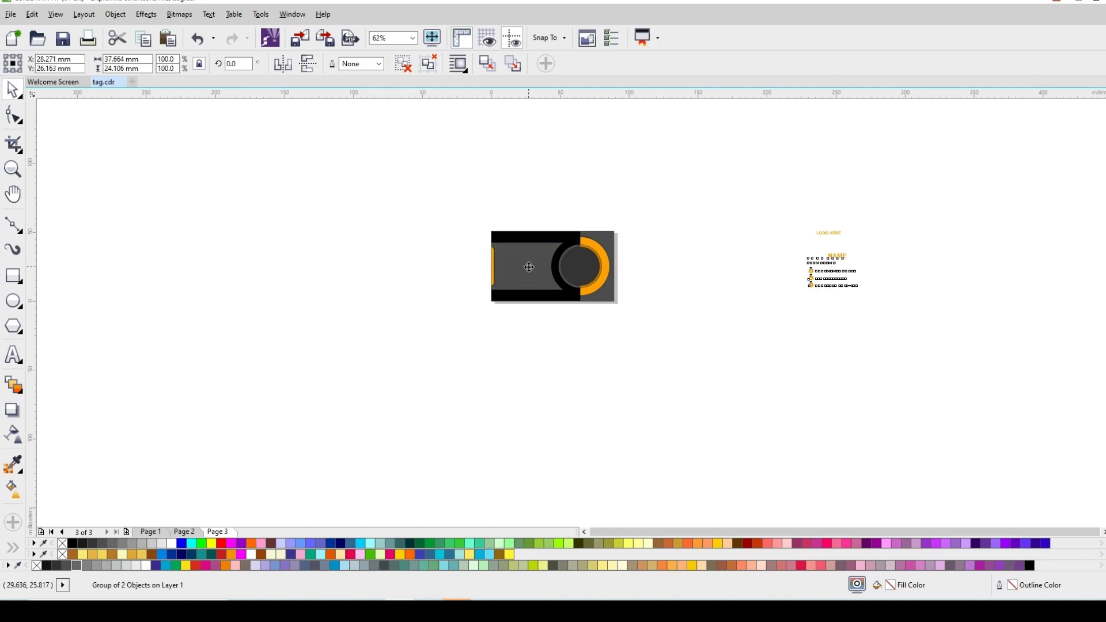
scroll(529, 267, "up", 2)
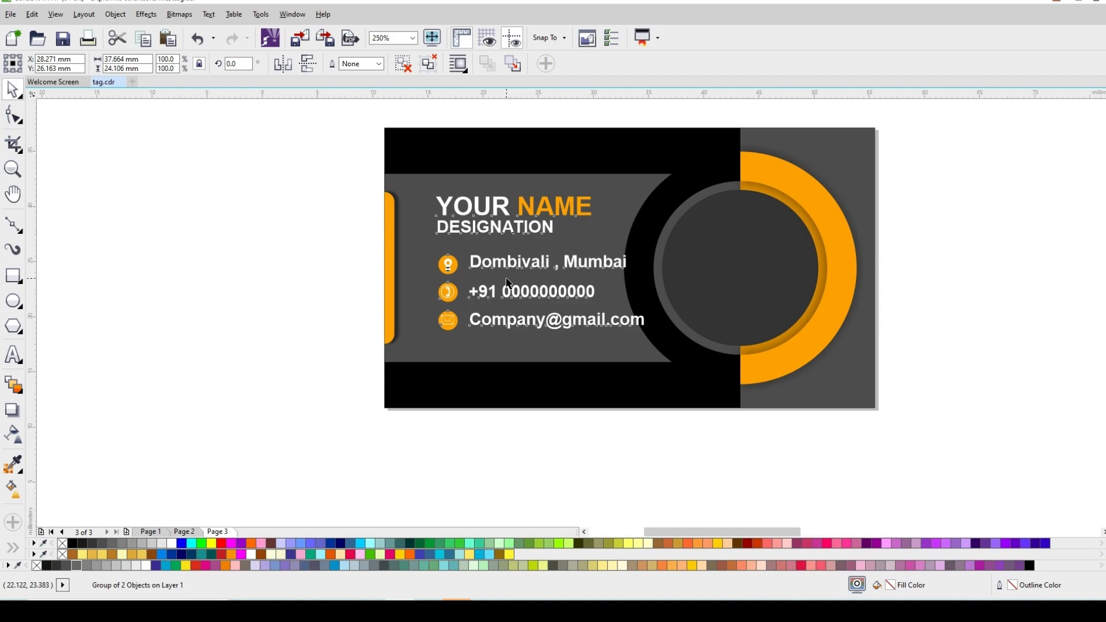
- Shift the name and contact details group left within the gray band, fine-tuning its center to about X 24.8 mm
scroll(509, 283, "up", 1)
scroll(513, 282, "down", 1)
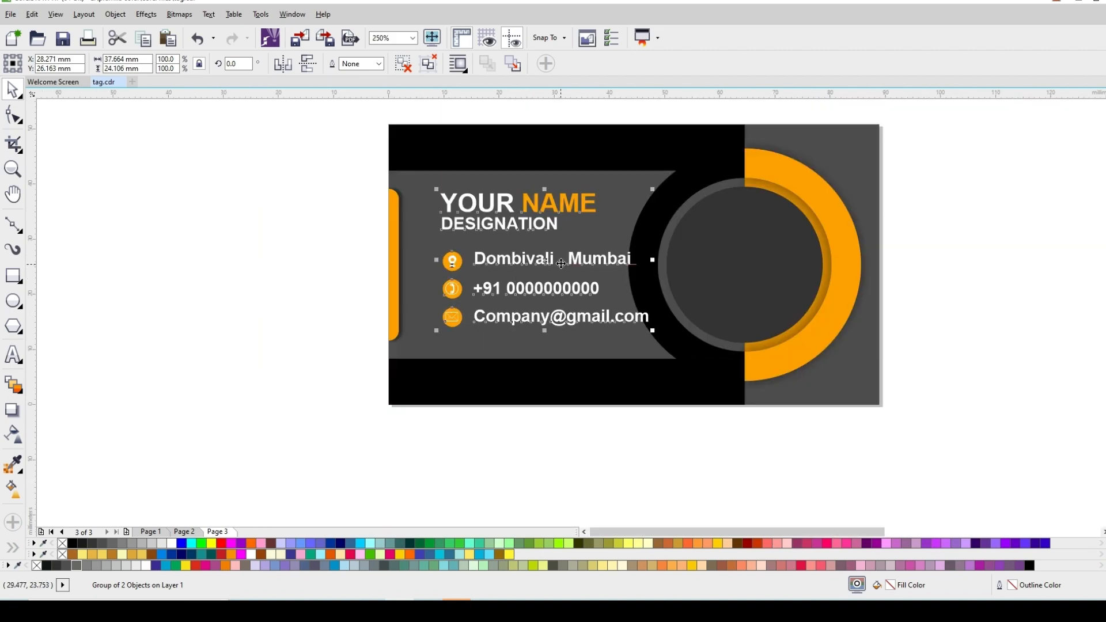
left_click_drag(560, 267, 531, 270)
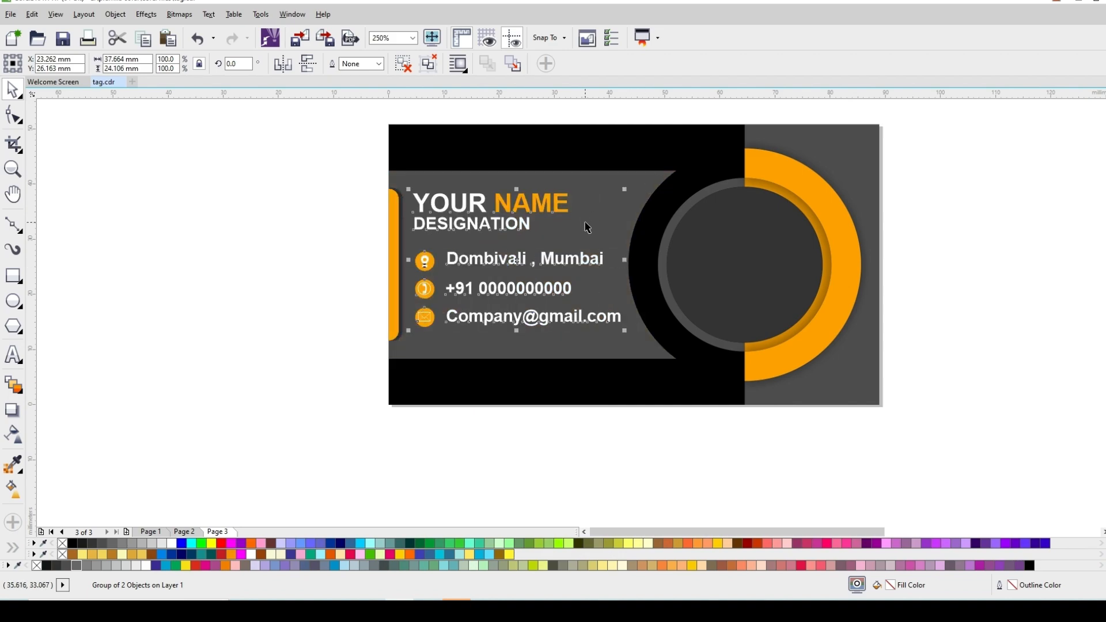
key("Right")
key("Right")
key("Right")
key("Right")
key("Right")
key("Right")
key("Right")
key("Right")
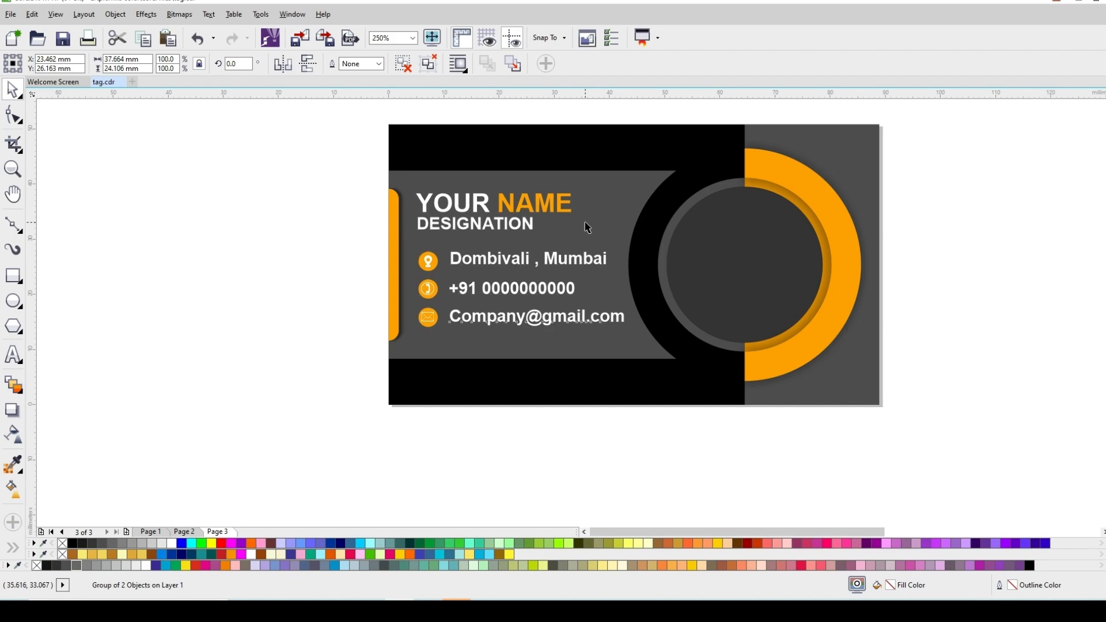
key("Right")
key("Right")
key("Right")
key("Right")
key("Right")
key("Right")
key("Right")
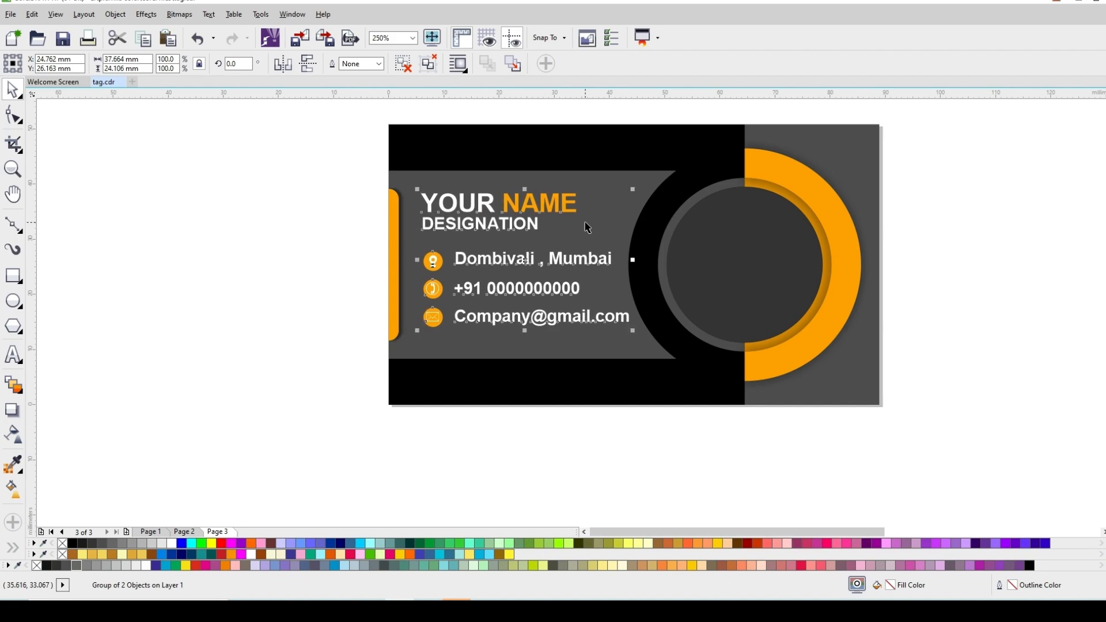
- Edit the orange text lying outside the page to read LOGO HERE and center it in the dark circle at X 64.51 mm, Y 25.4 mm
scroll(585, 222, "down", 2)
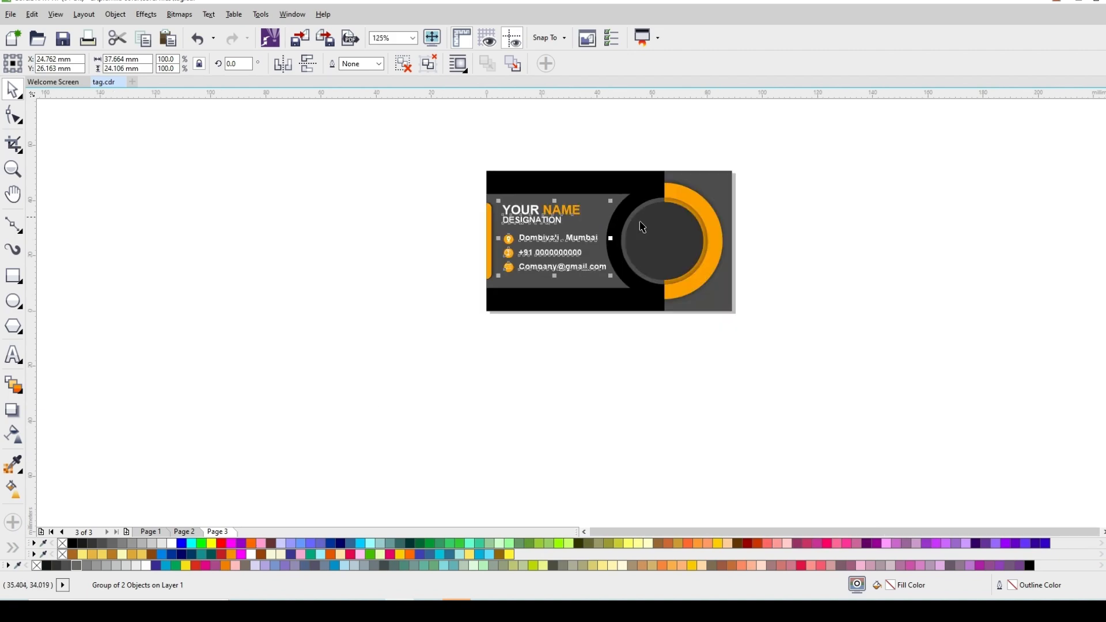
left_click(913, 202)
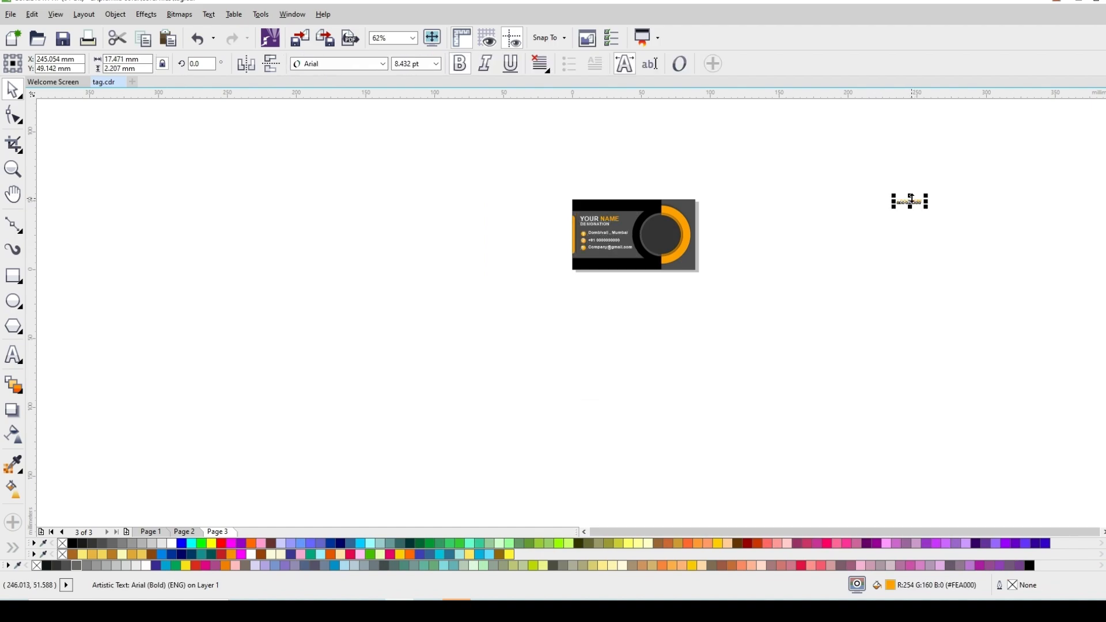
double_click(912, 201)
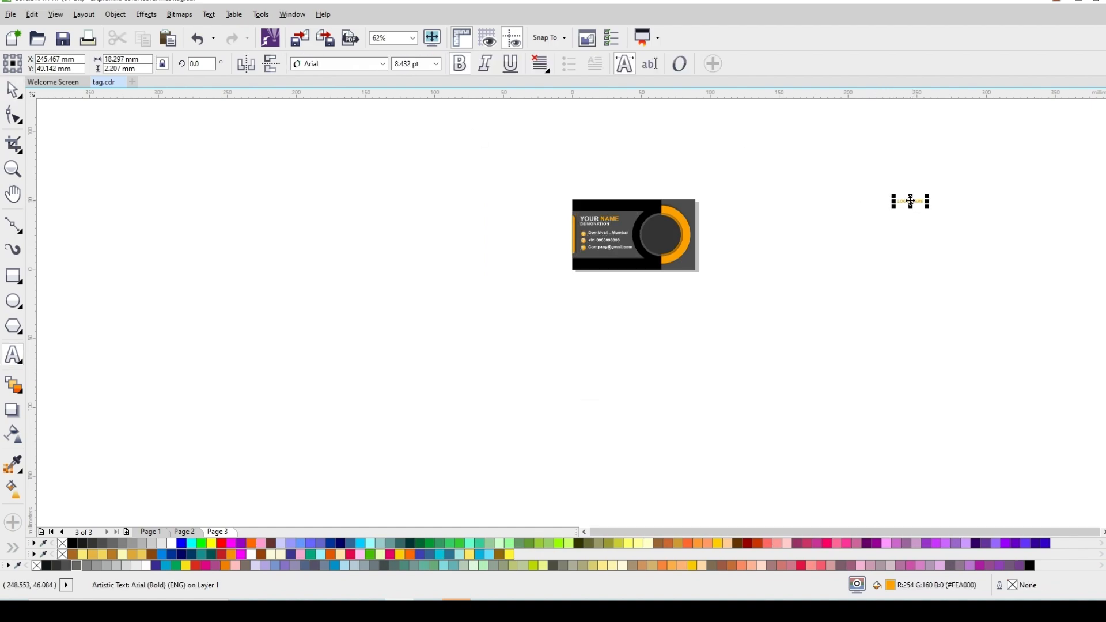
left_click_drag(911, 200, 663, 233)
scroll(663, 232, "up", 3)
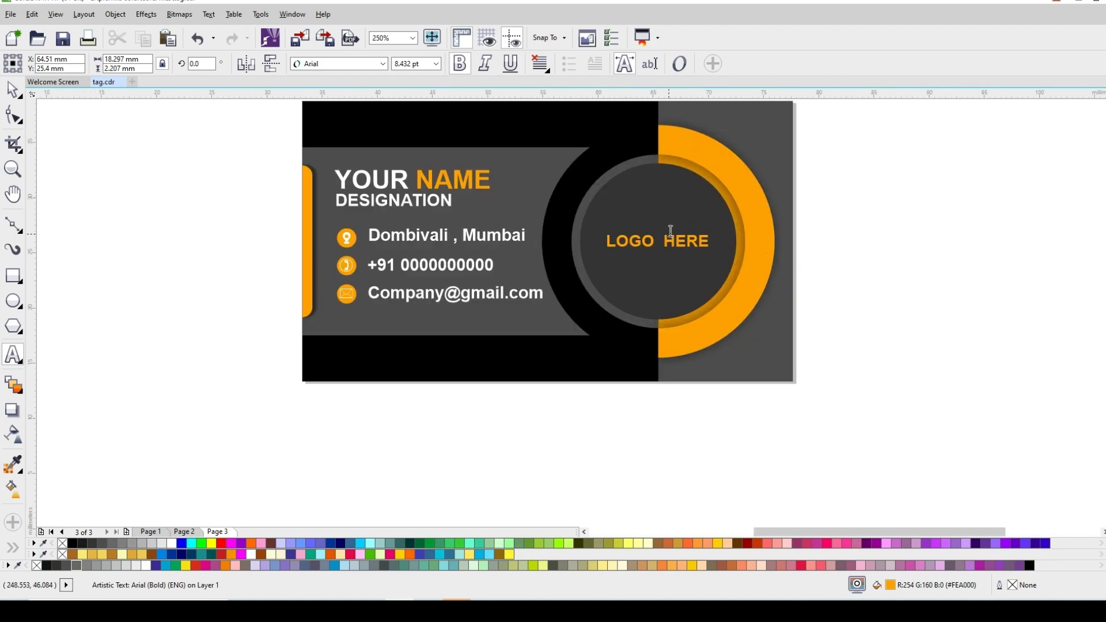
scroll(680, 218, "up", 2)
left_click(13, 88)
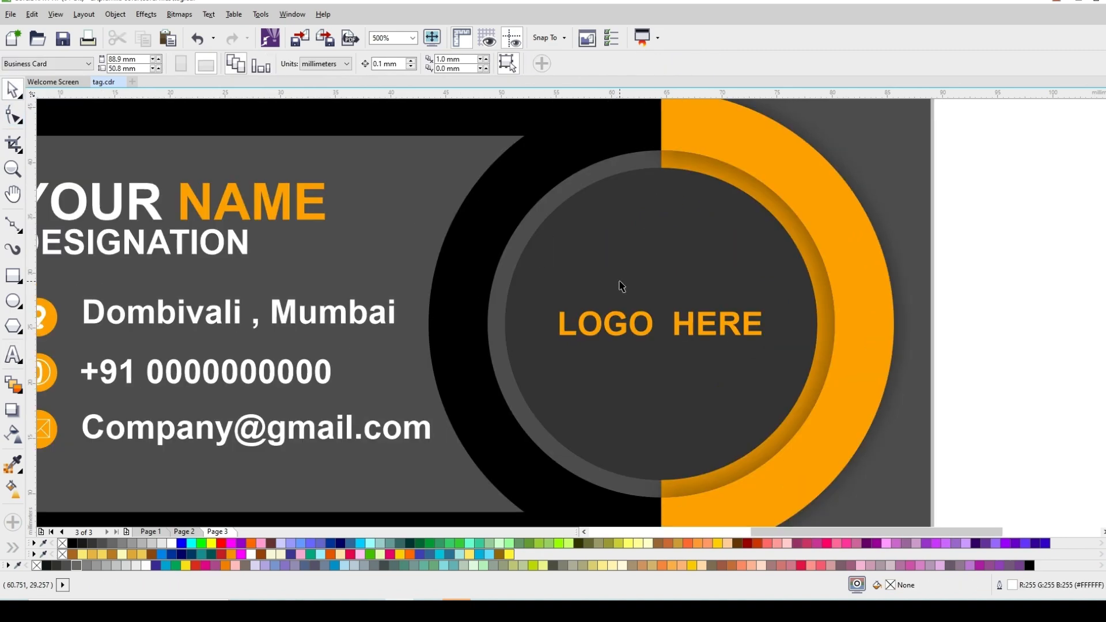
- Group all the objects of the business card together and clear the selection
scroll(620, 280, "down", 1)
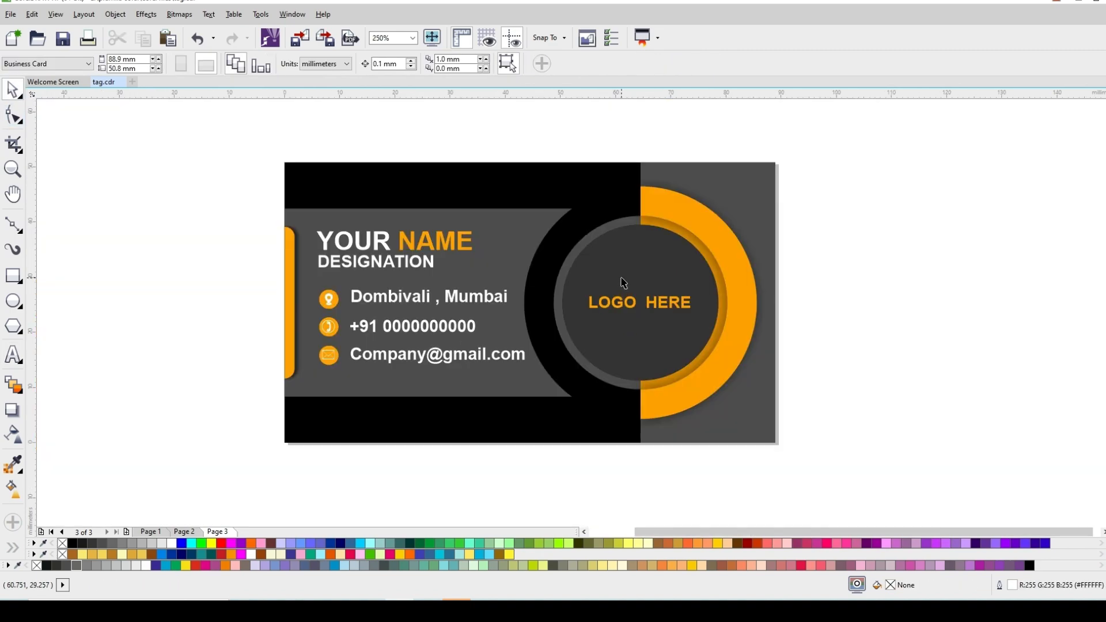
left_click_drag(219, 139, 848, 477)
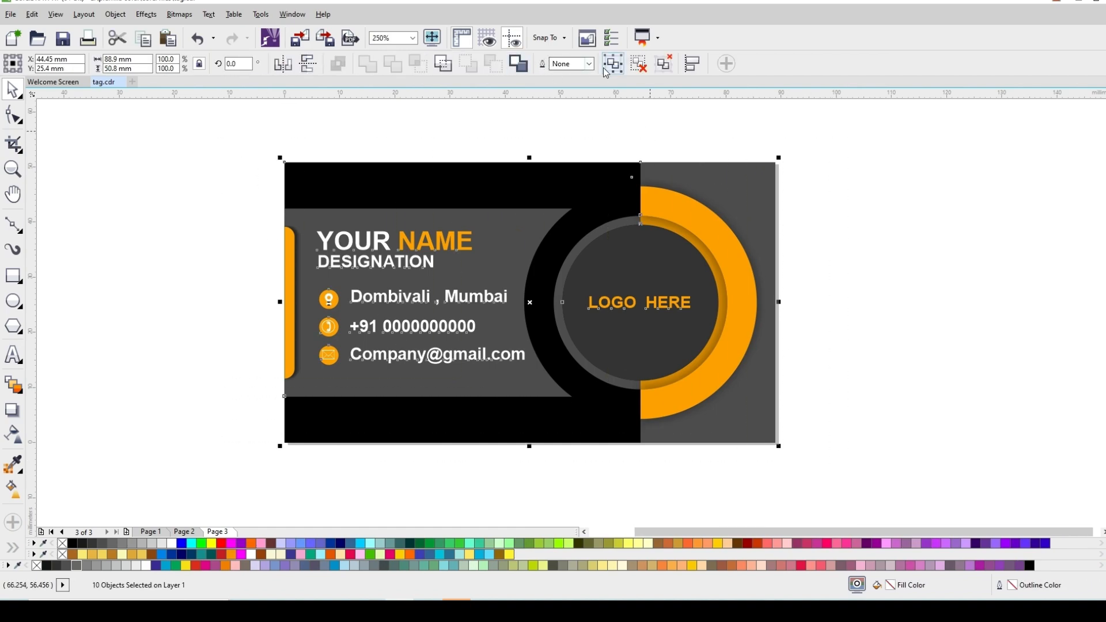
left_click(622, 64)
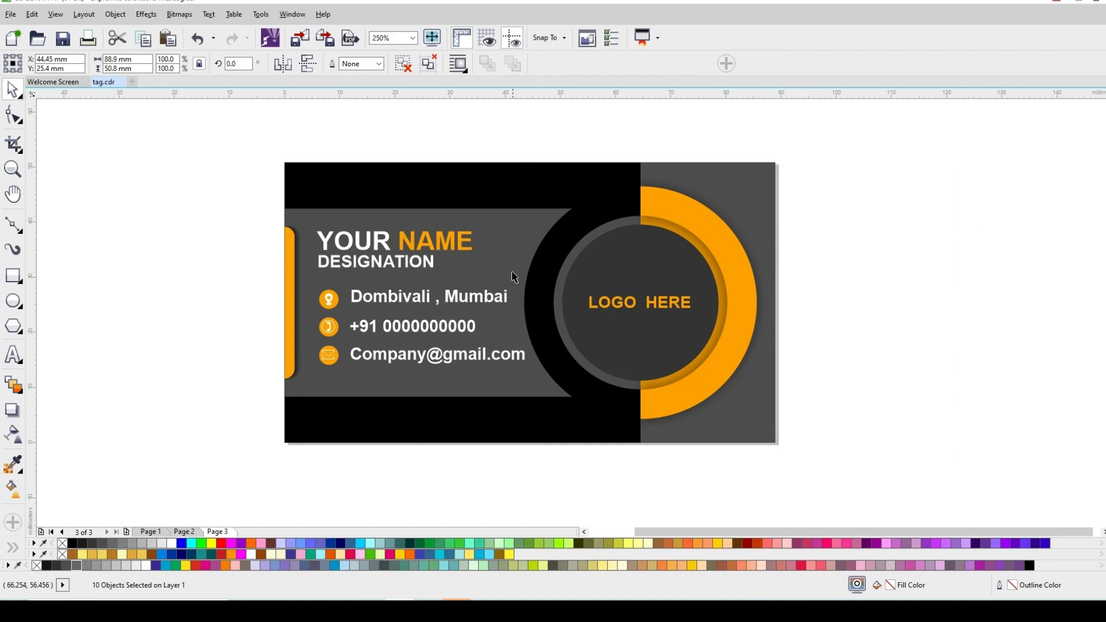
scroll(513, 274, "up", 1)
key("Escape")
scroll(523, 265, "down", 1)
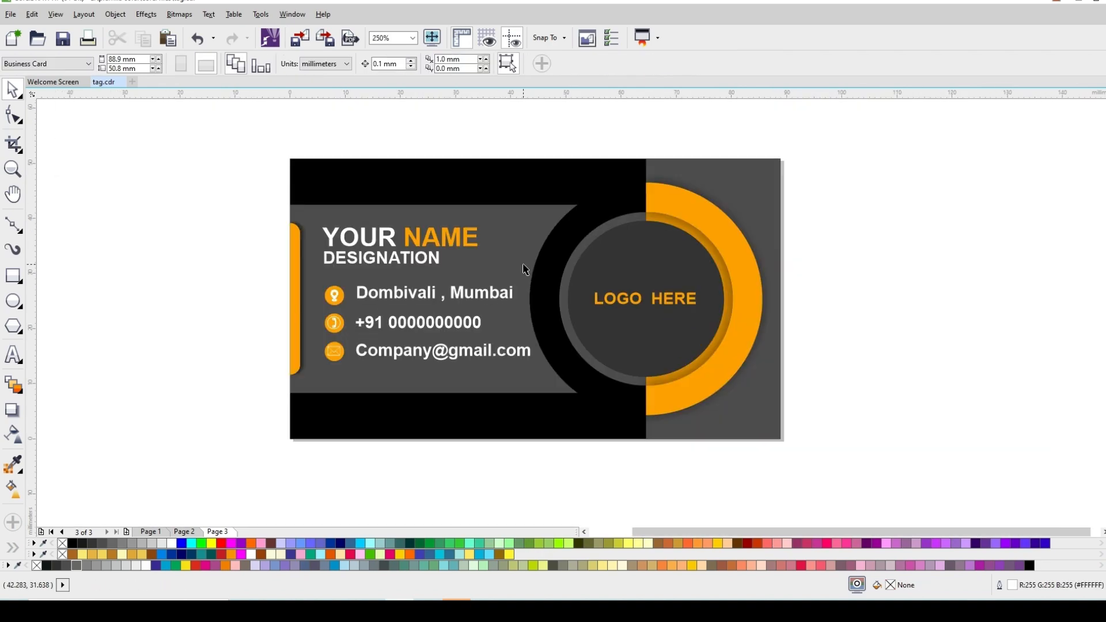
scroll(519, 278, "up", 1)
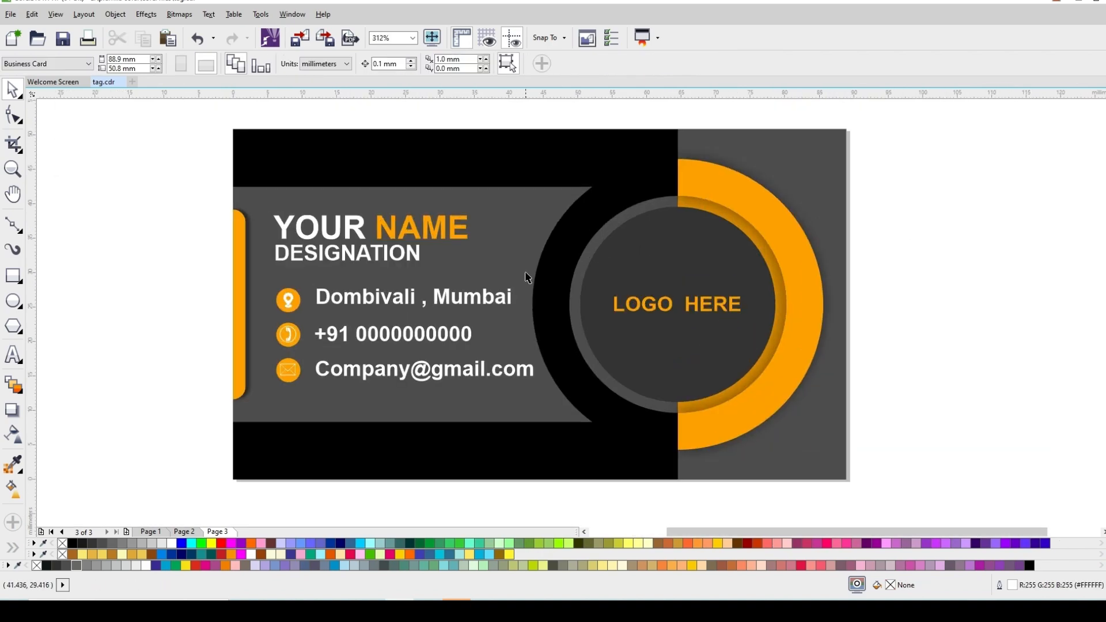